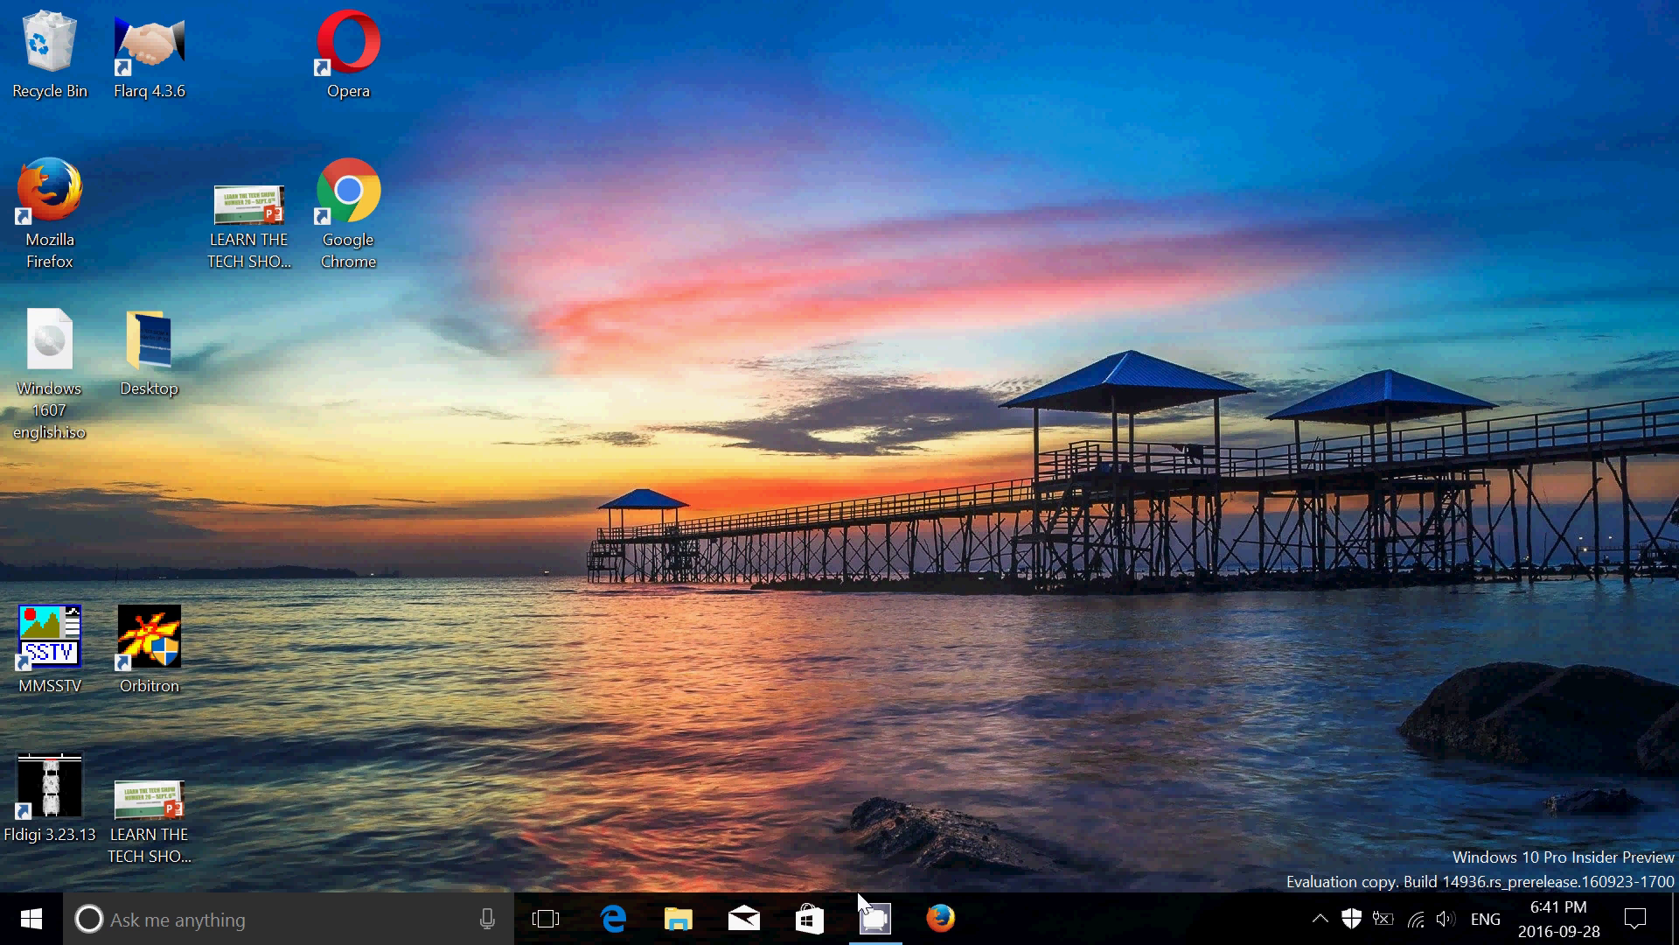
Step: Launch Edge and run a Google search for 'edge extensions'
click(633, 930)
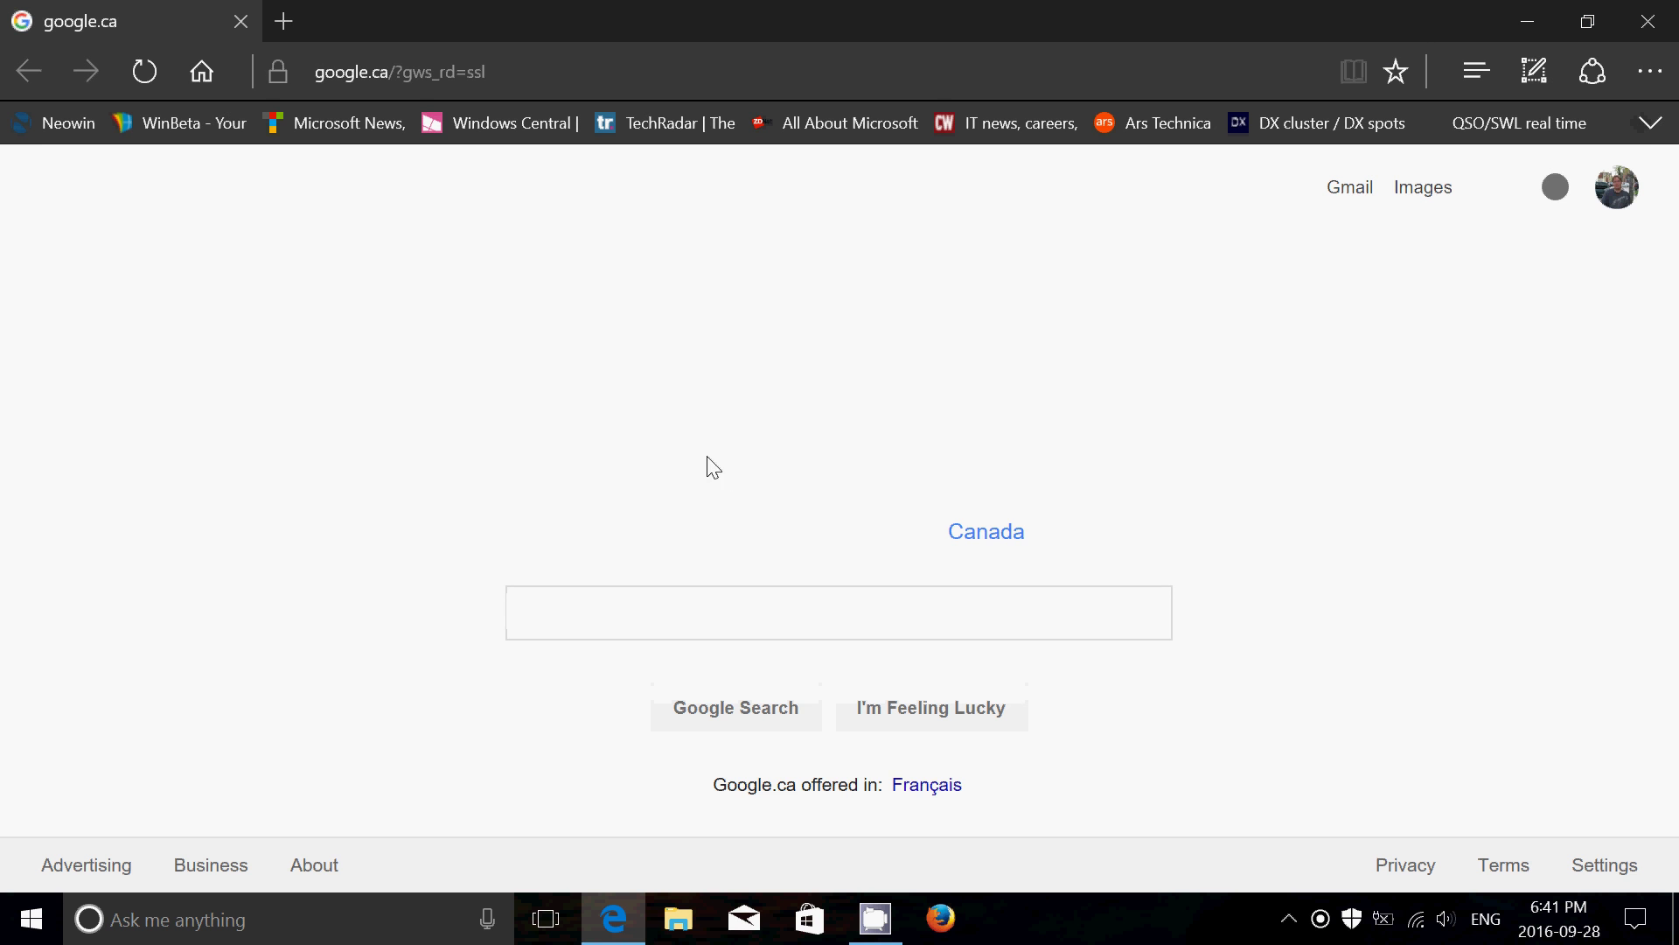
text(ed)
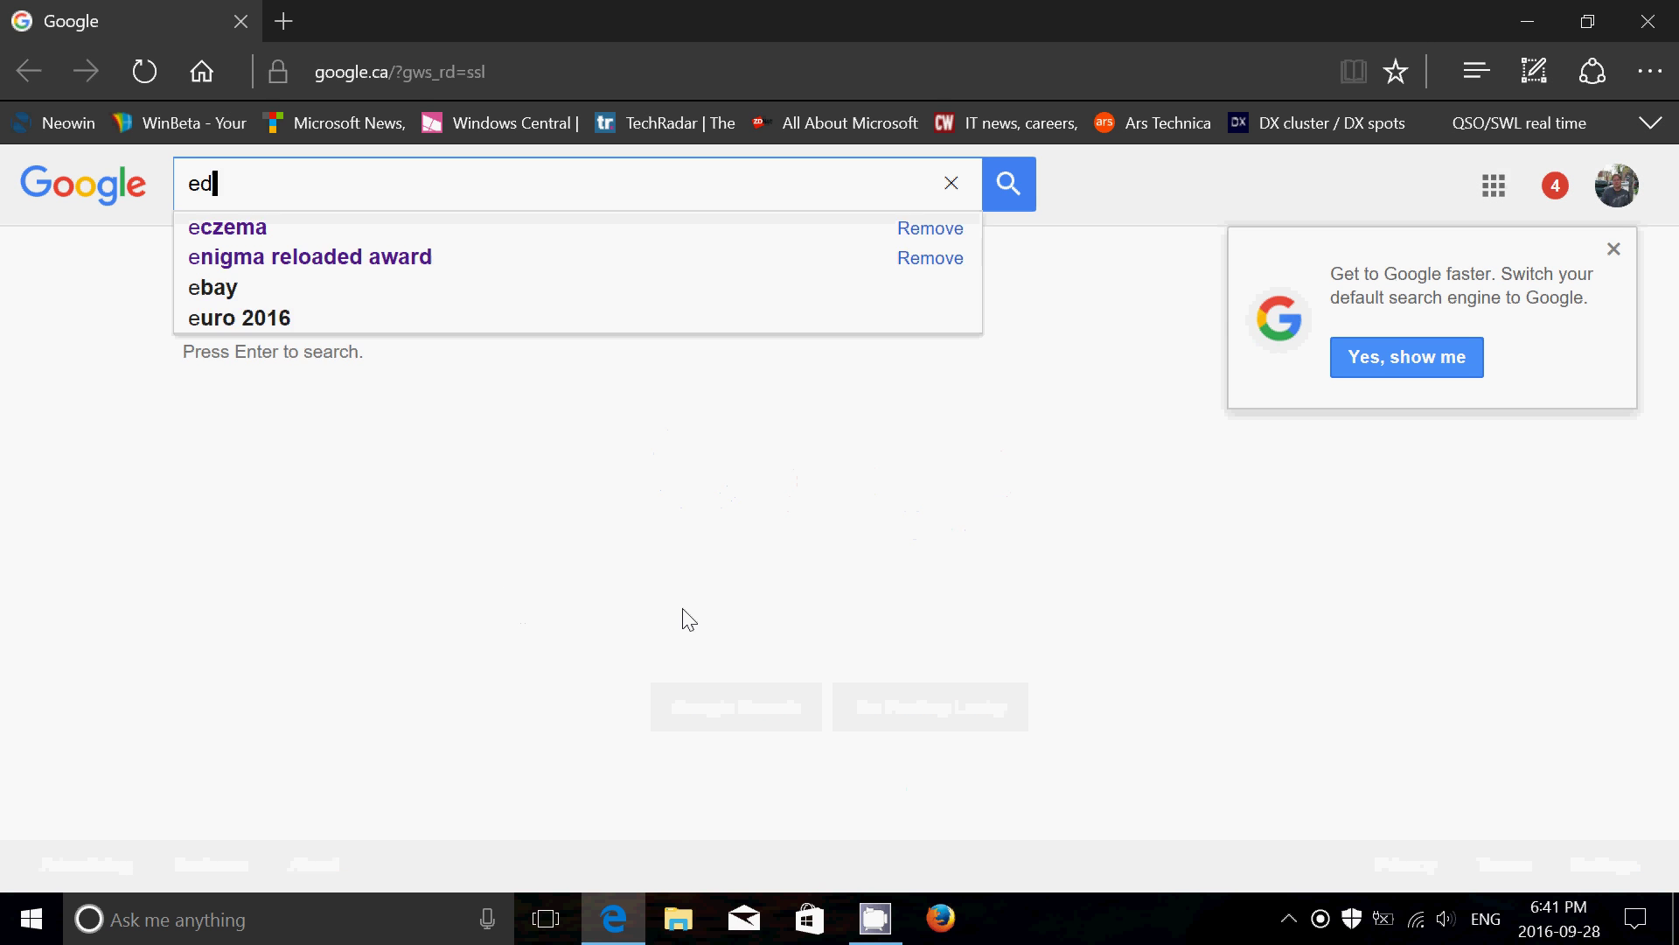
text(ge extensions)
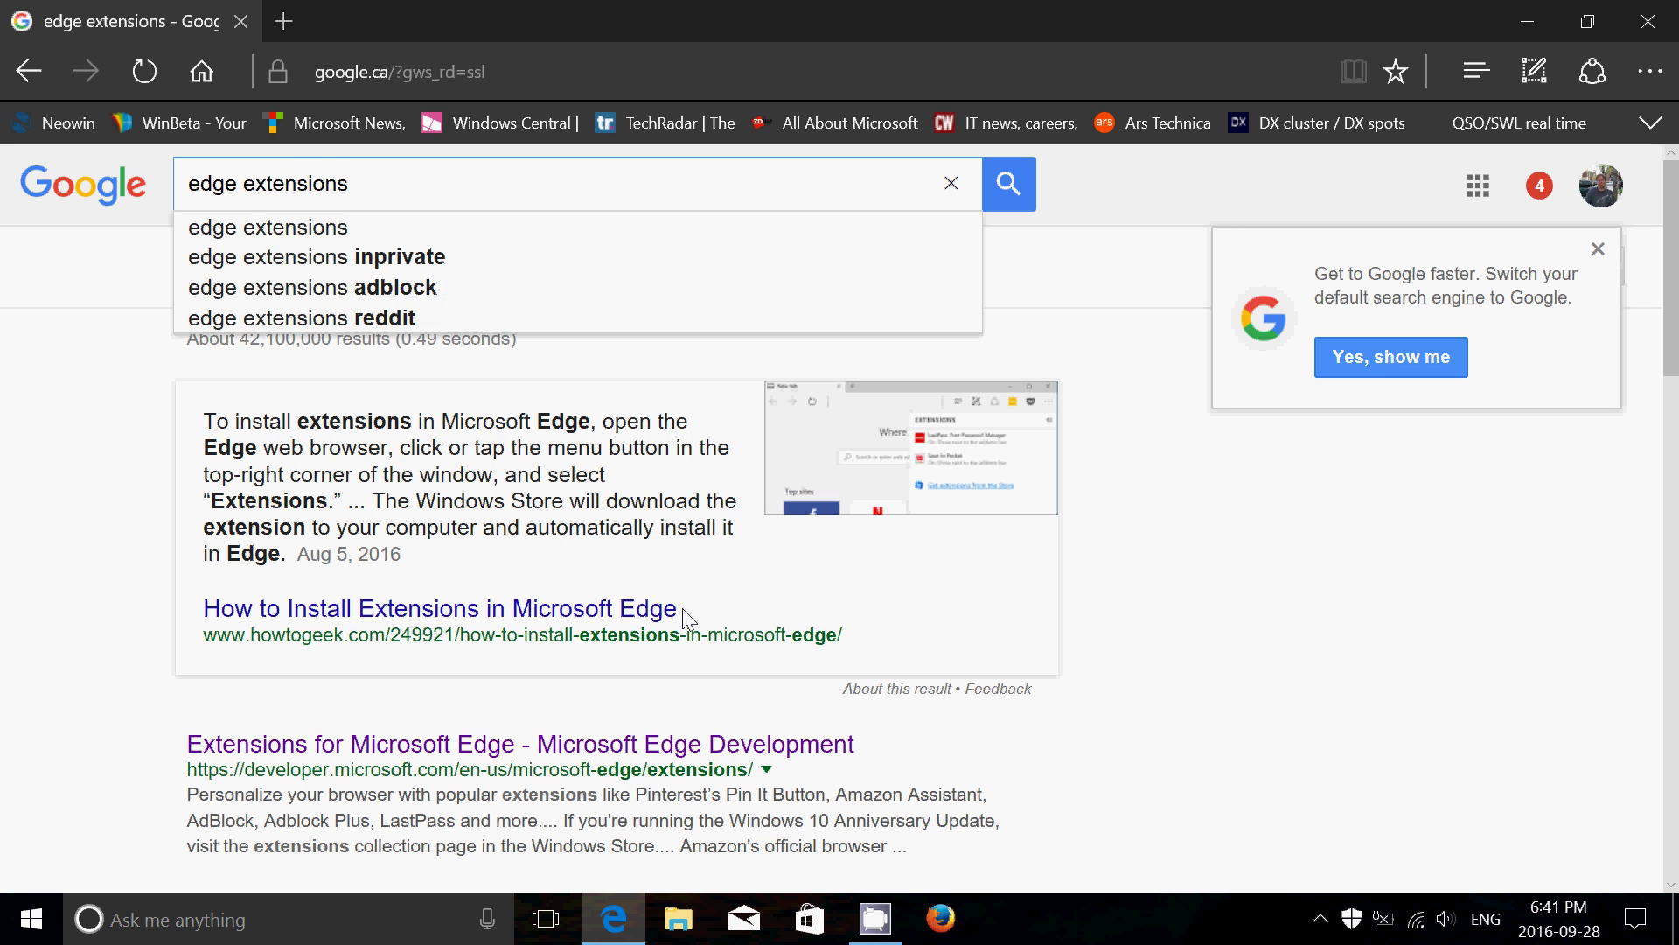
key(Return)
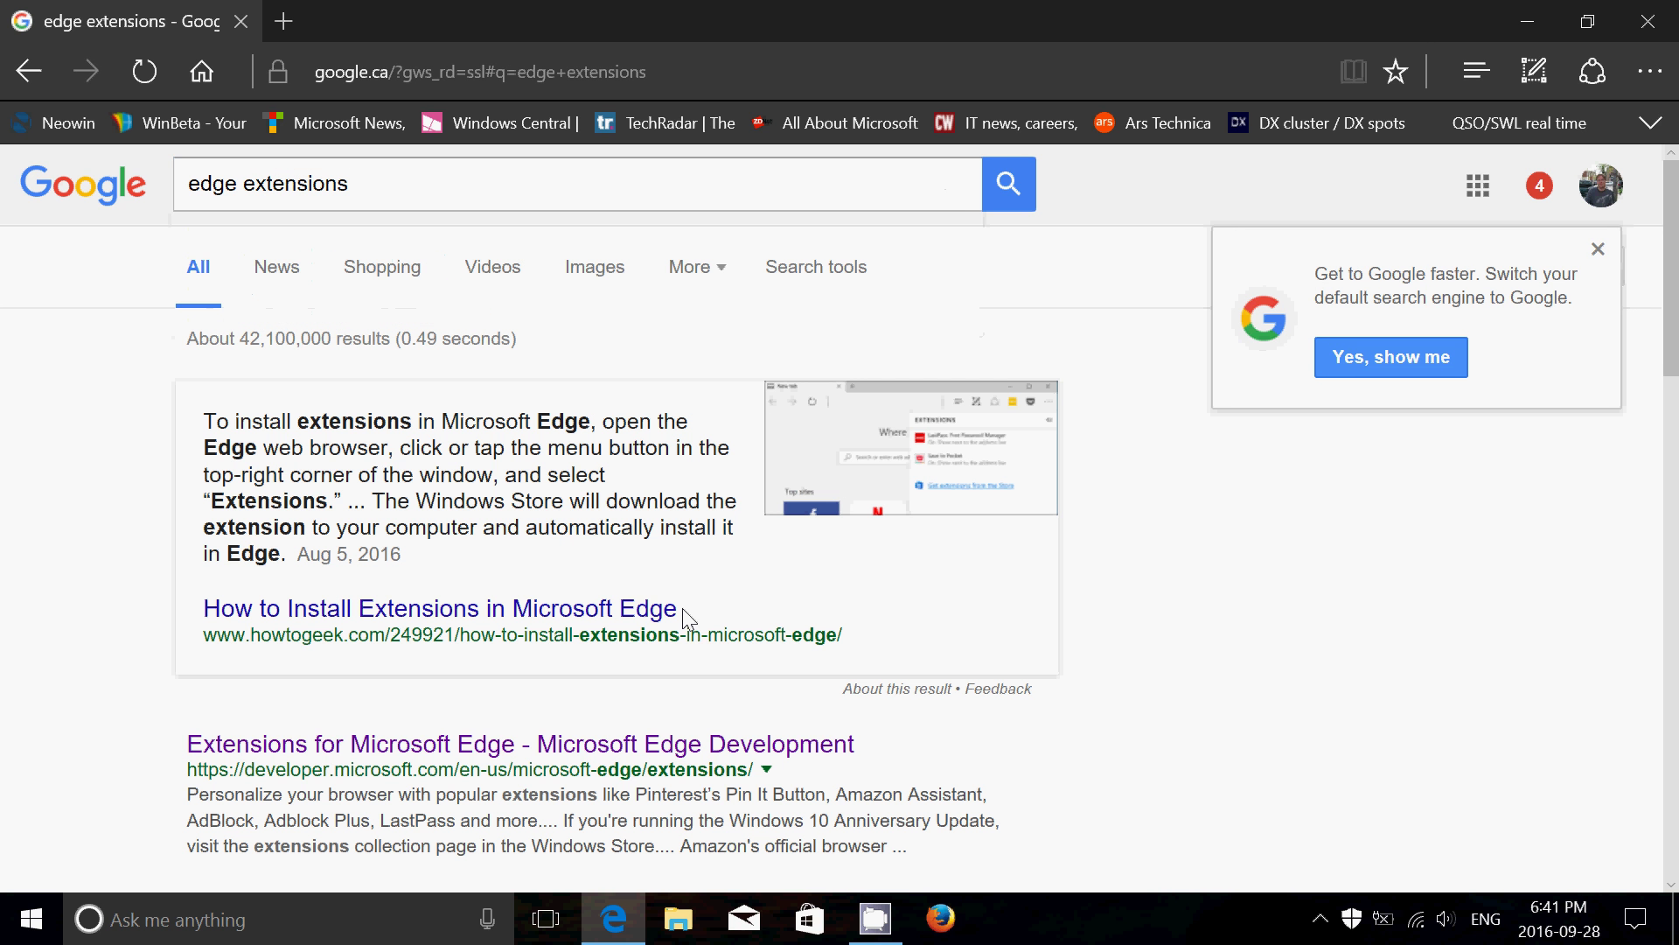
Step: Open the 'Extensions for Microsoft Edge - Microsoft Edge Development' result and browse the available extensions
click(669, 745)
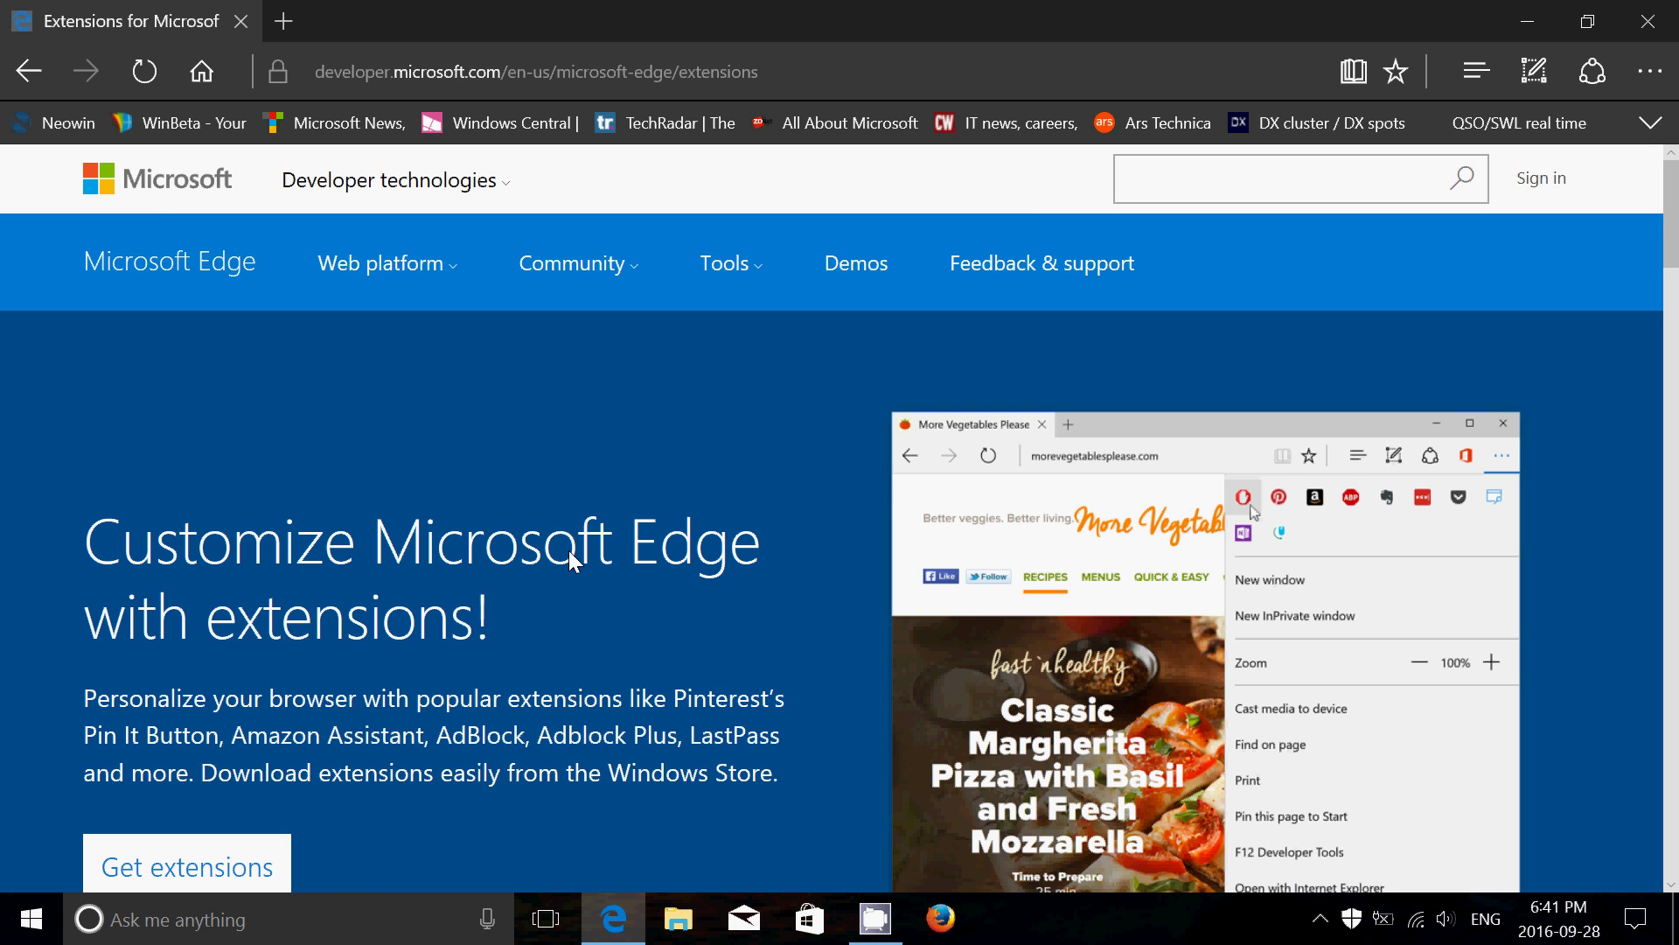
scroll(568, 550, down, 3)
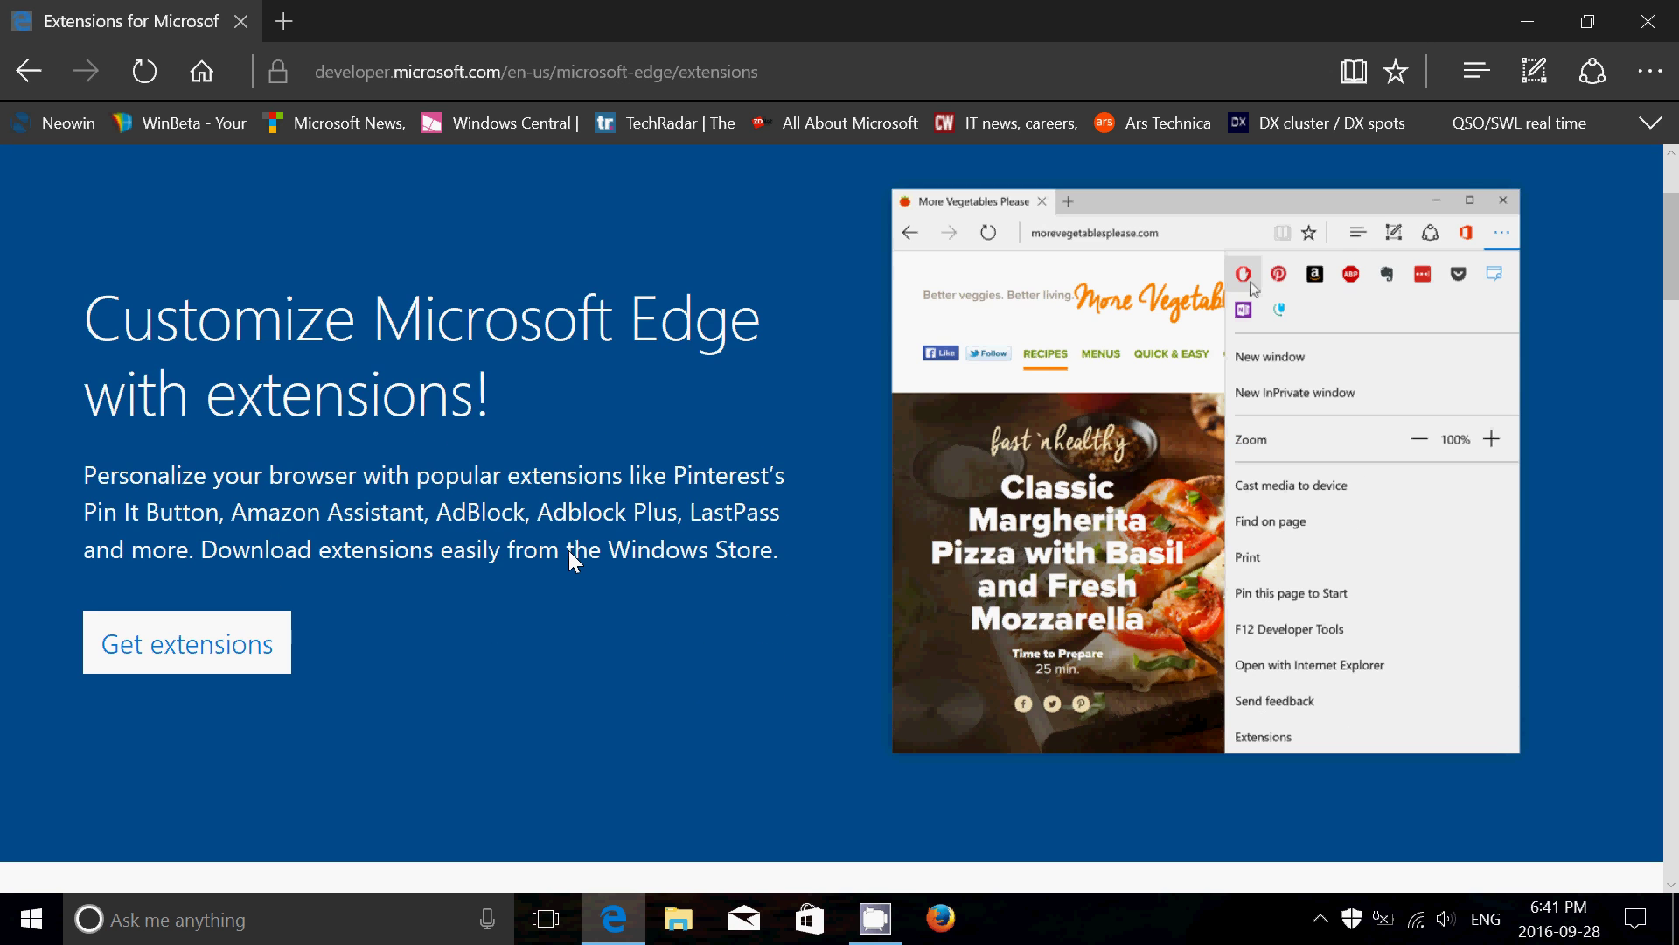
scroll(532, 612, down, 15)
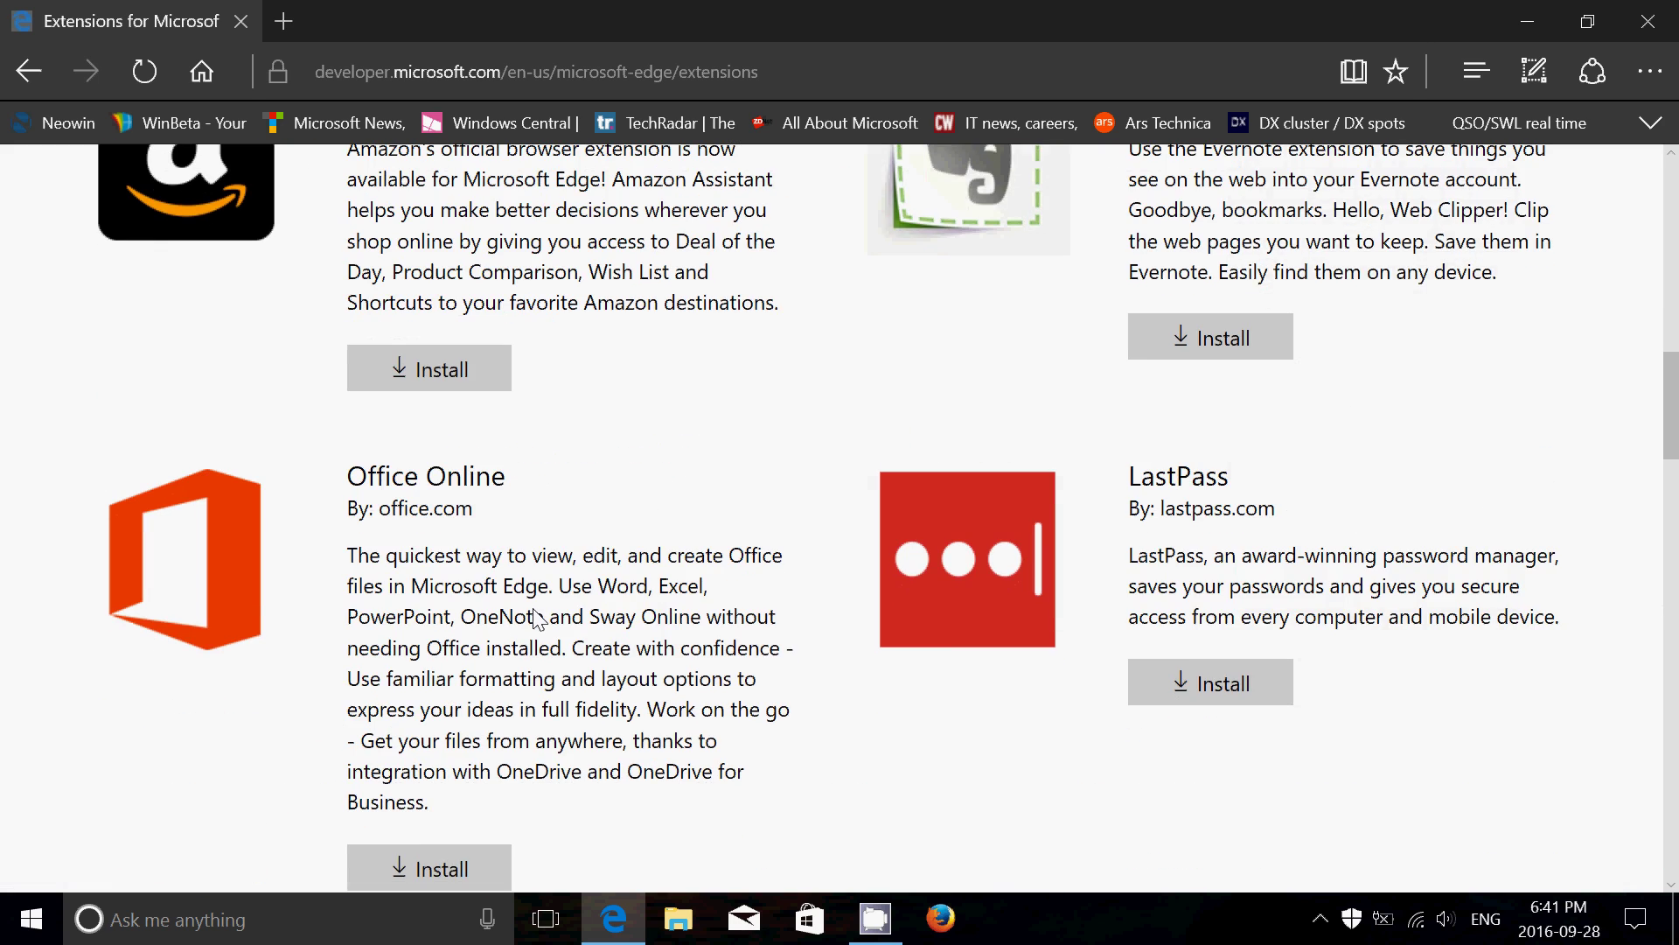
scroll(538, 619, up, 7)
scroll(537, 618, down, 10)
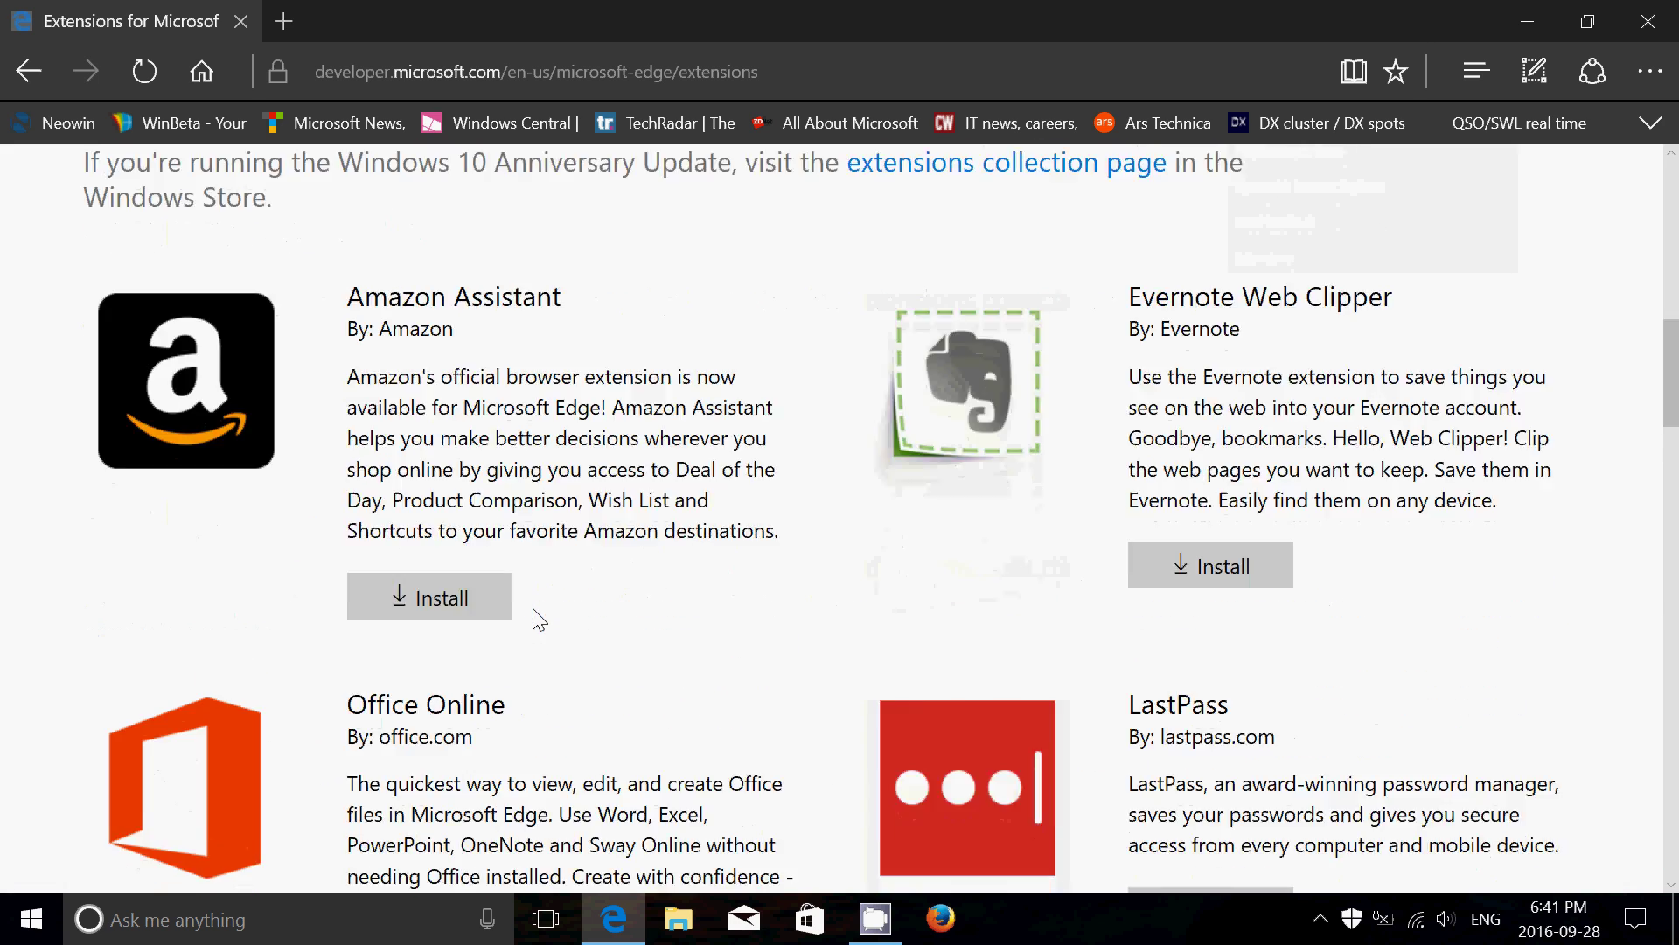
scroll(538, 618, down, 9)
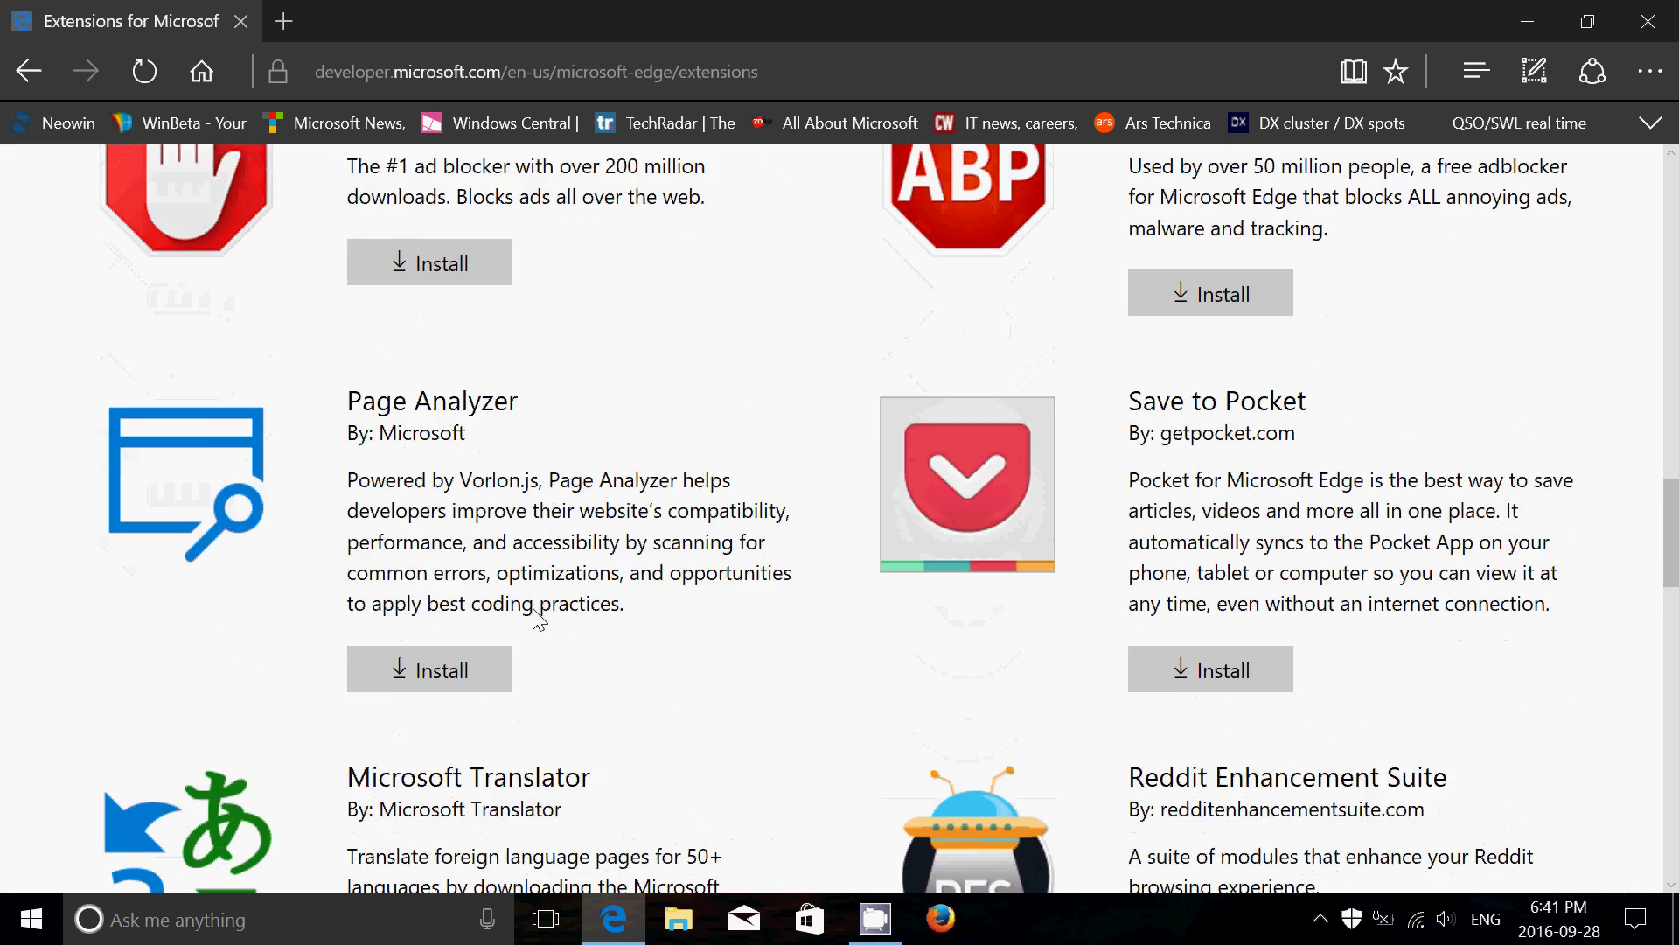
scroll(537, 618, down, 9)
scroll(538, 618, down, 9)
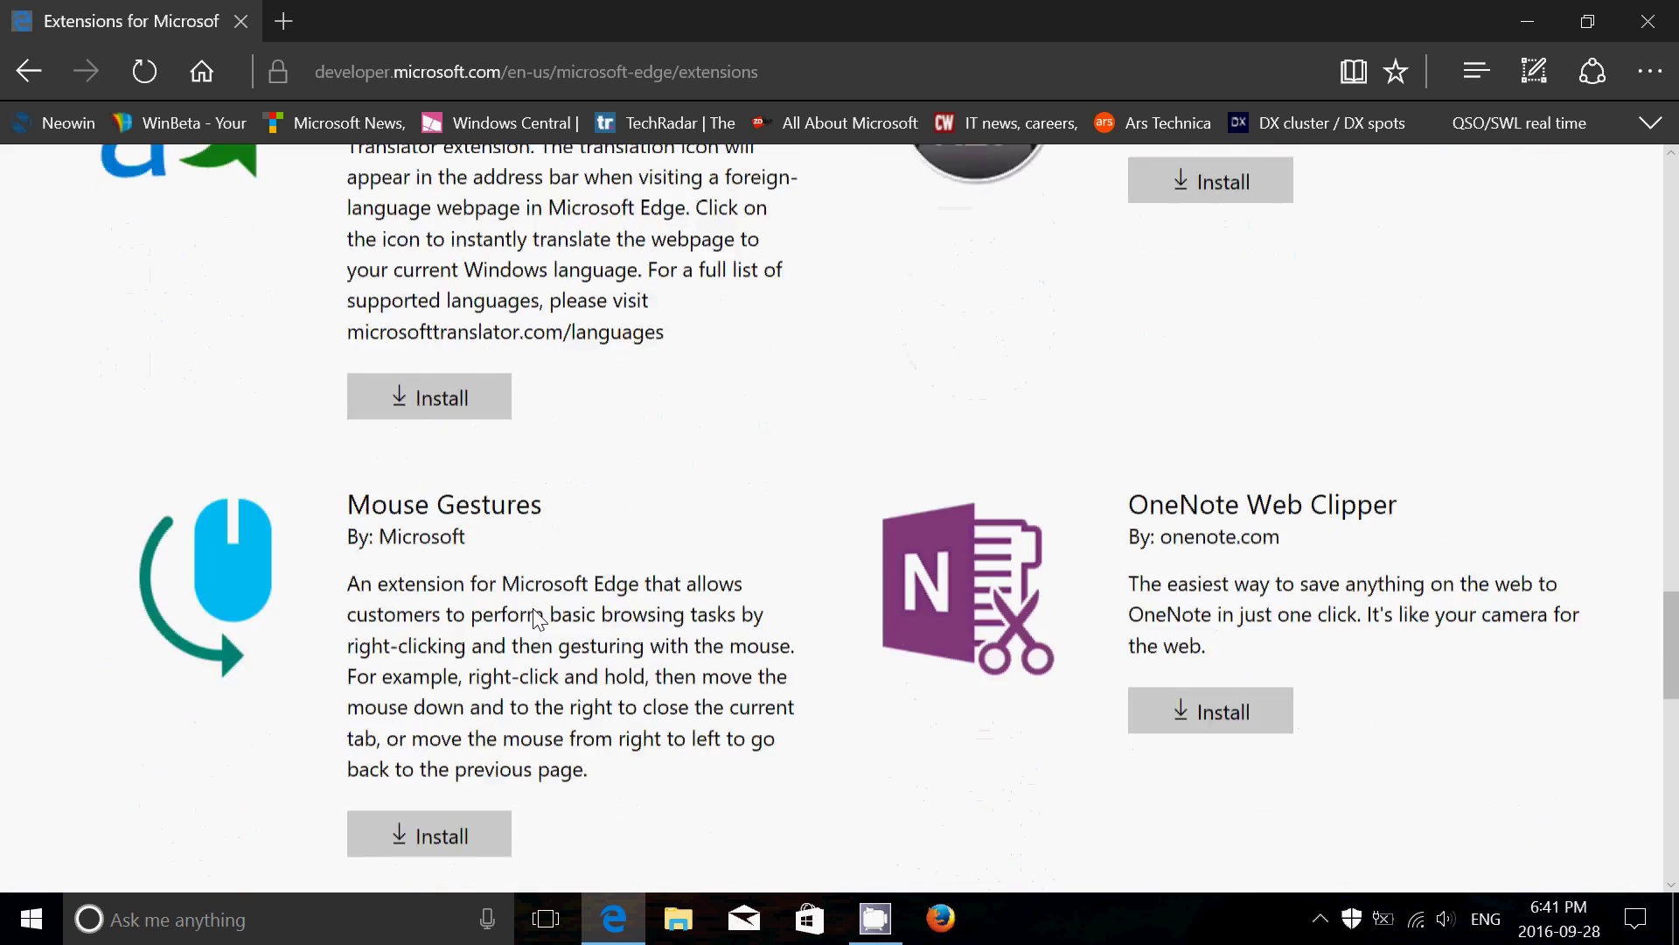
scroll(536, 617, down, 9)
scroll(536, 617, up, 20)
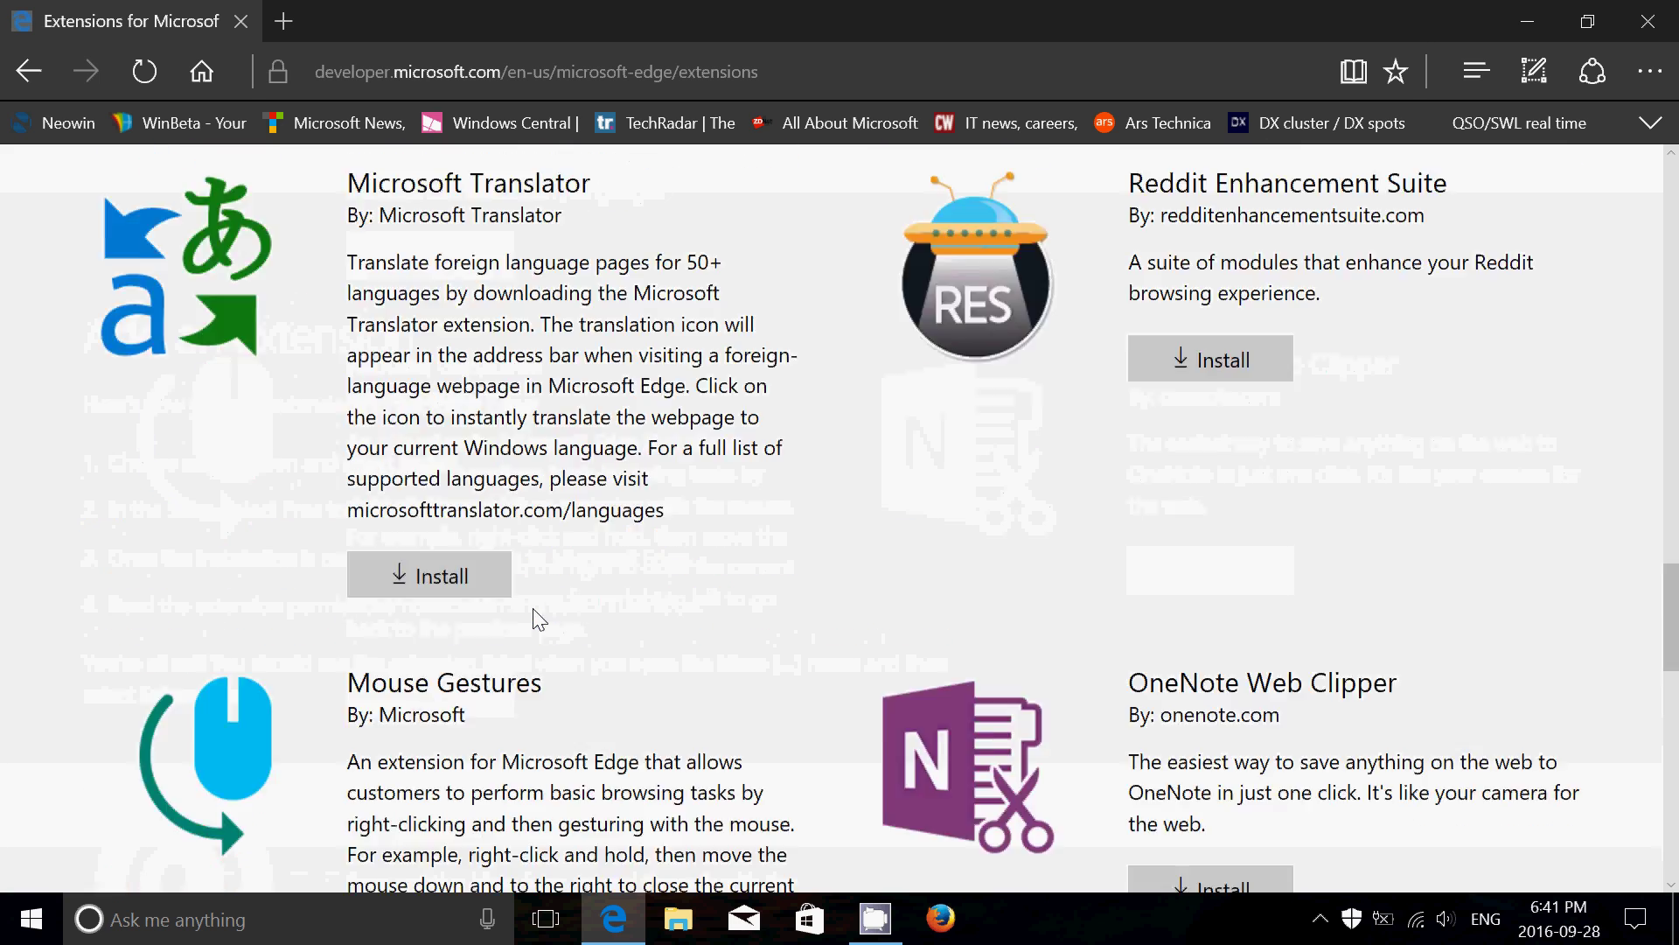
scroll(533, 607, up, 20)
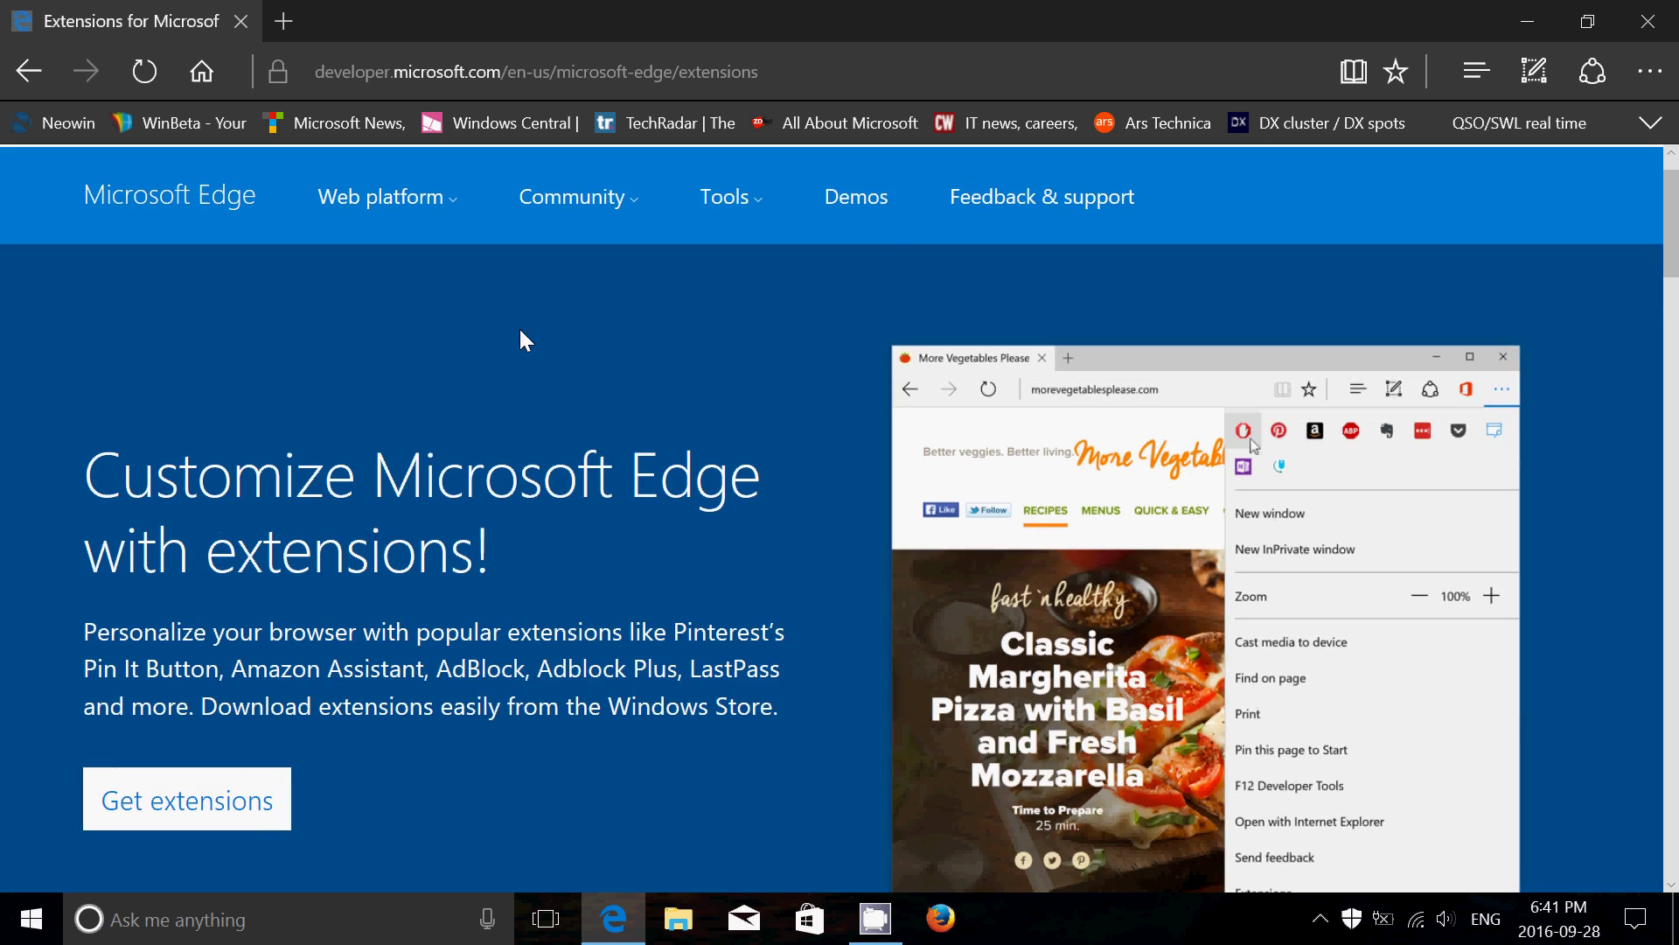
scroll(643, 338, down, 4)
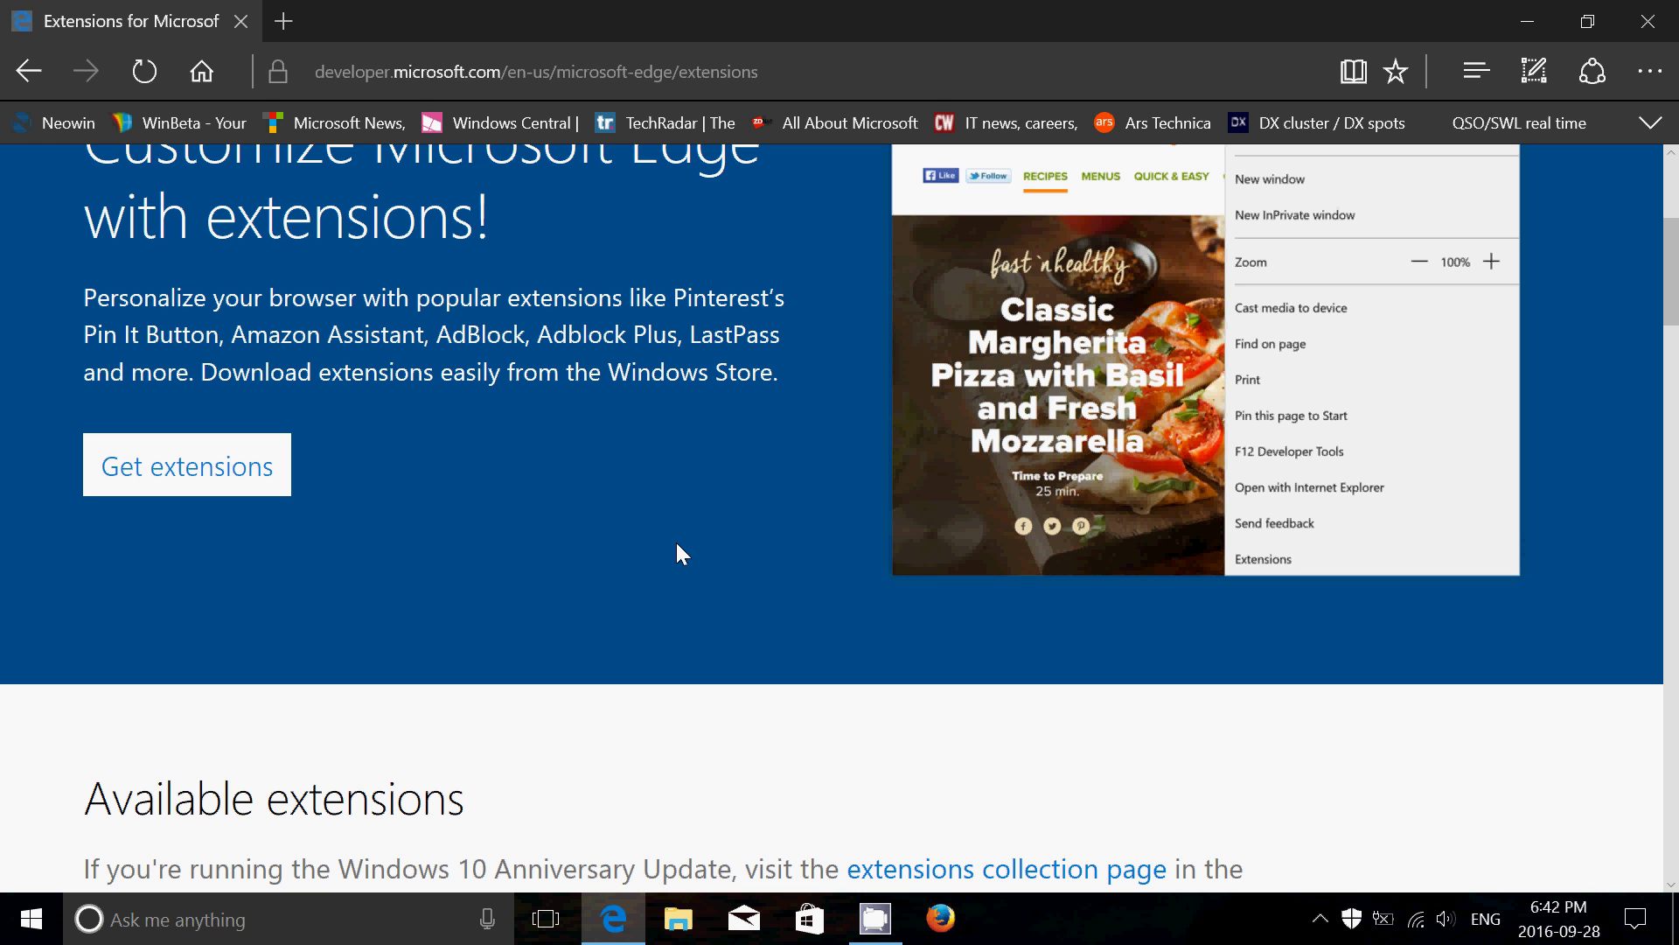
scroll(677, 544, up, 5)
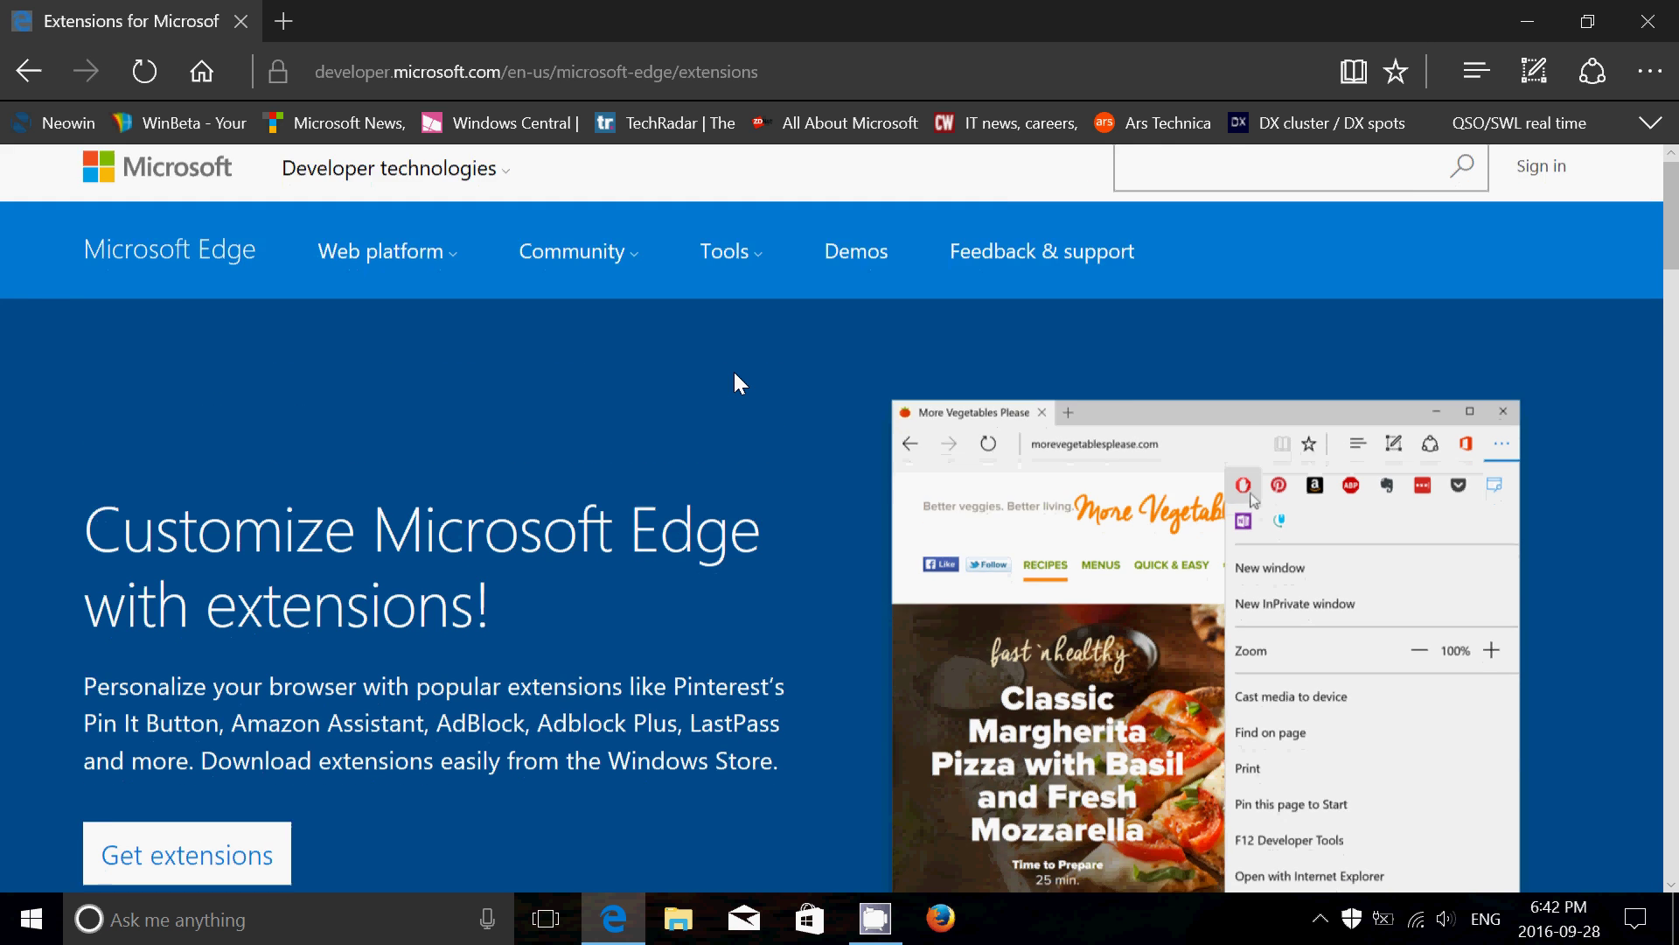
scroll(739, 384, down, 10)
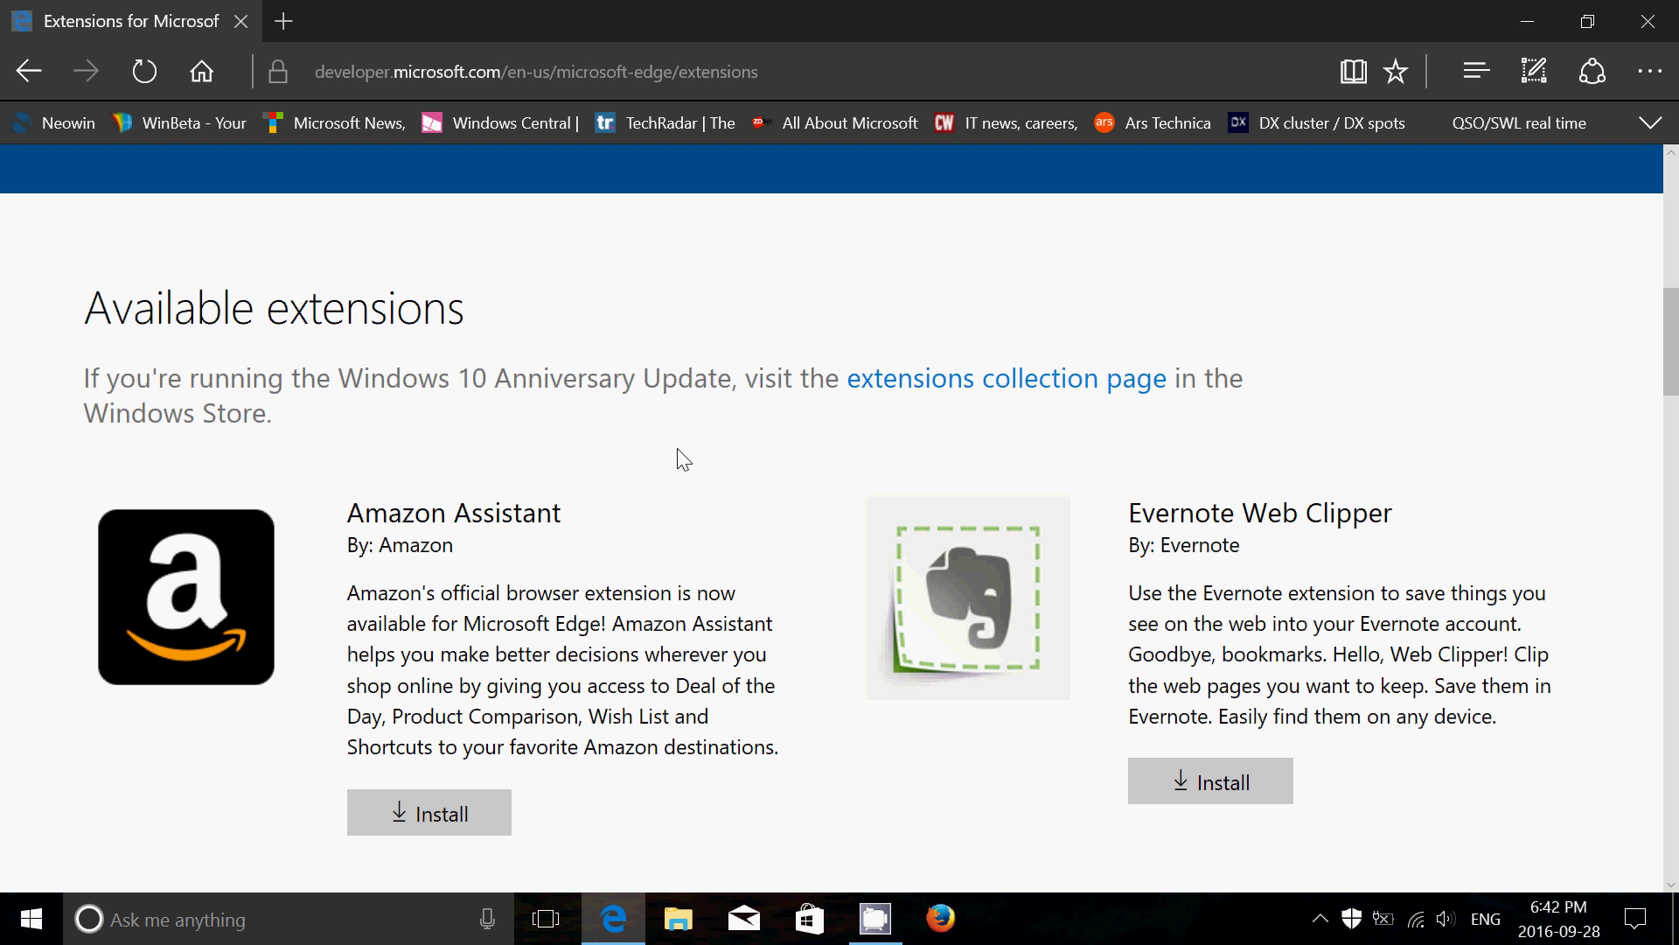
key(Home)
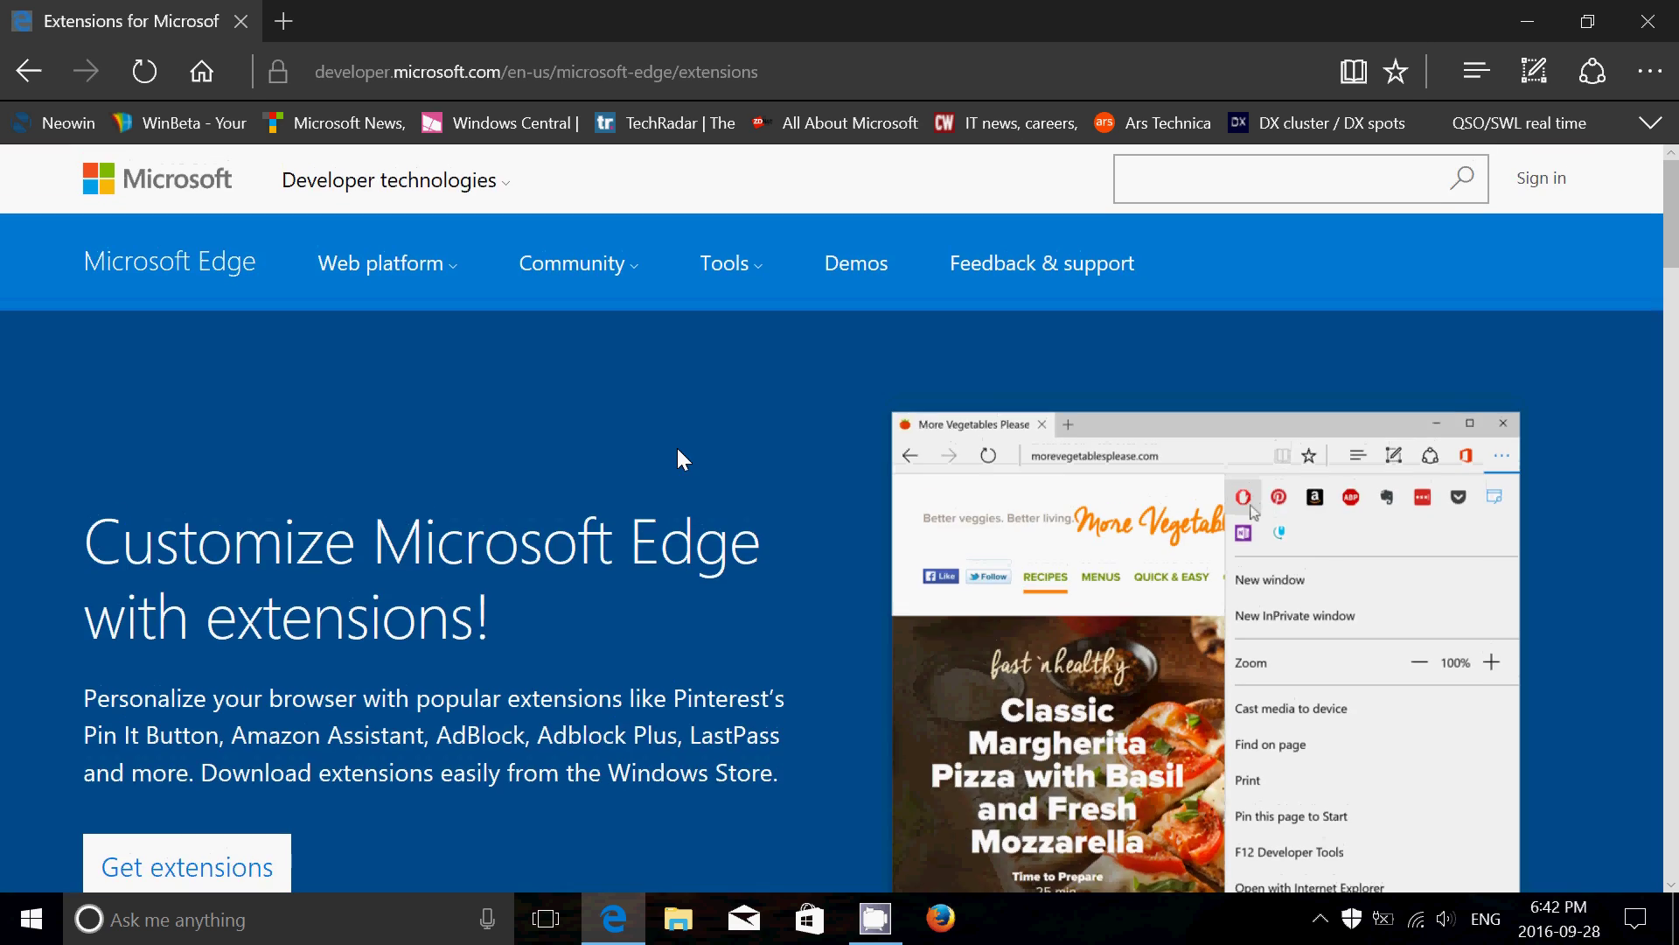
scroll(684, 459, down, 14)
scroll(684, 459, down, 3)
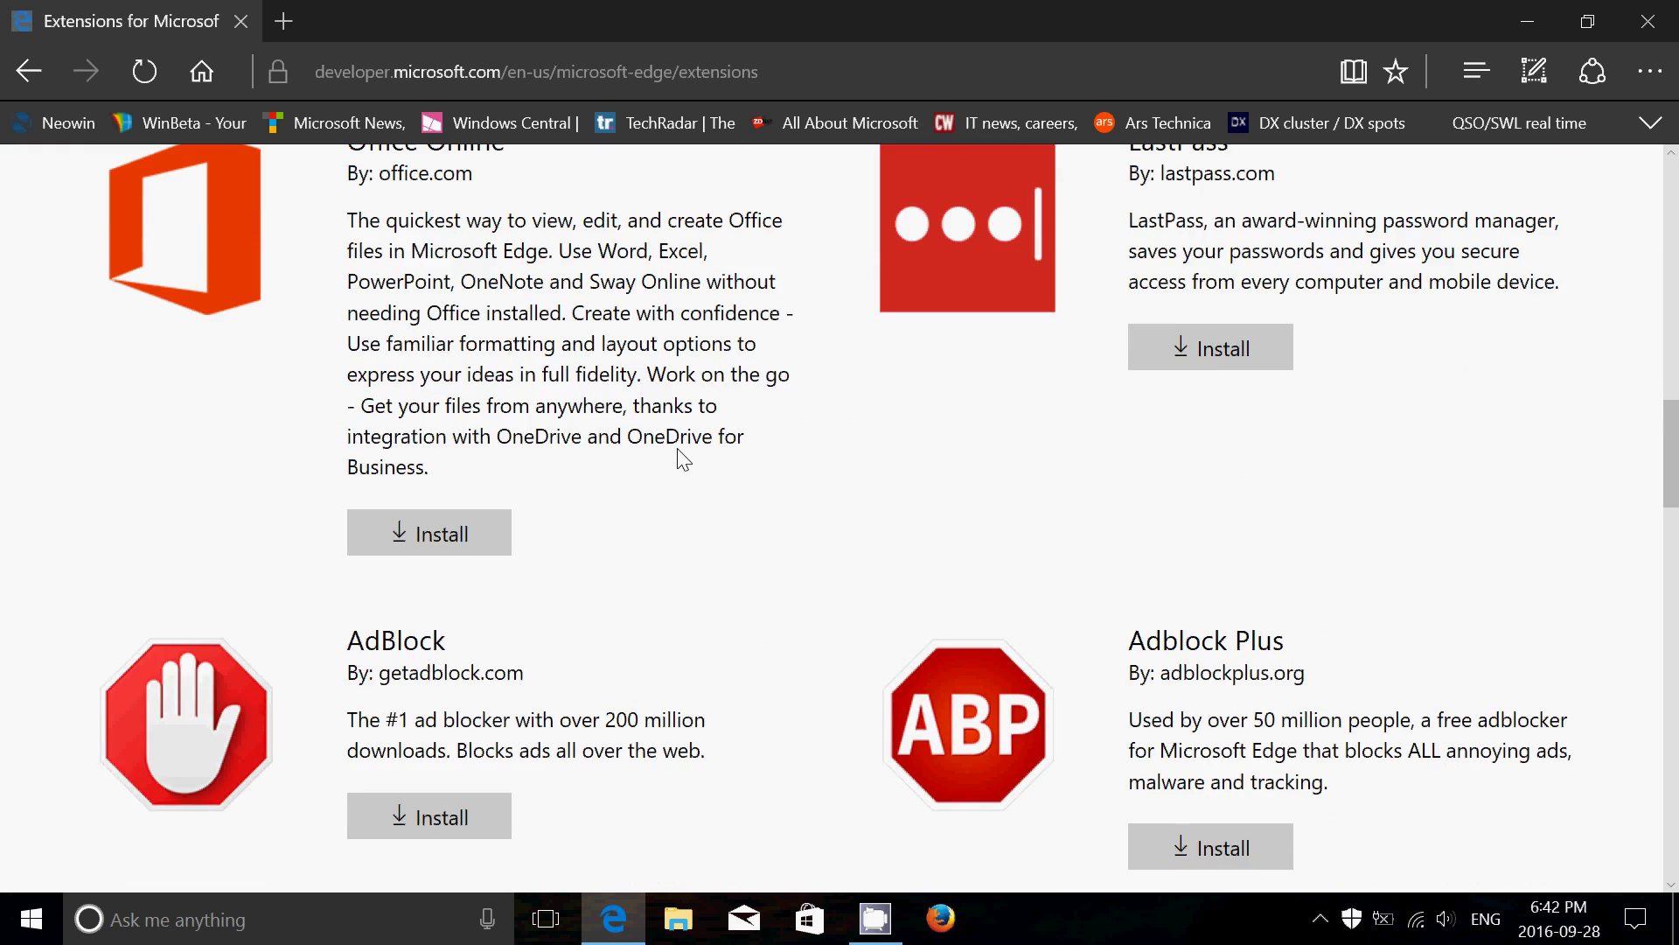
scroll(684, 460, down, 11)
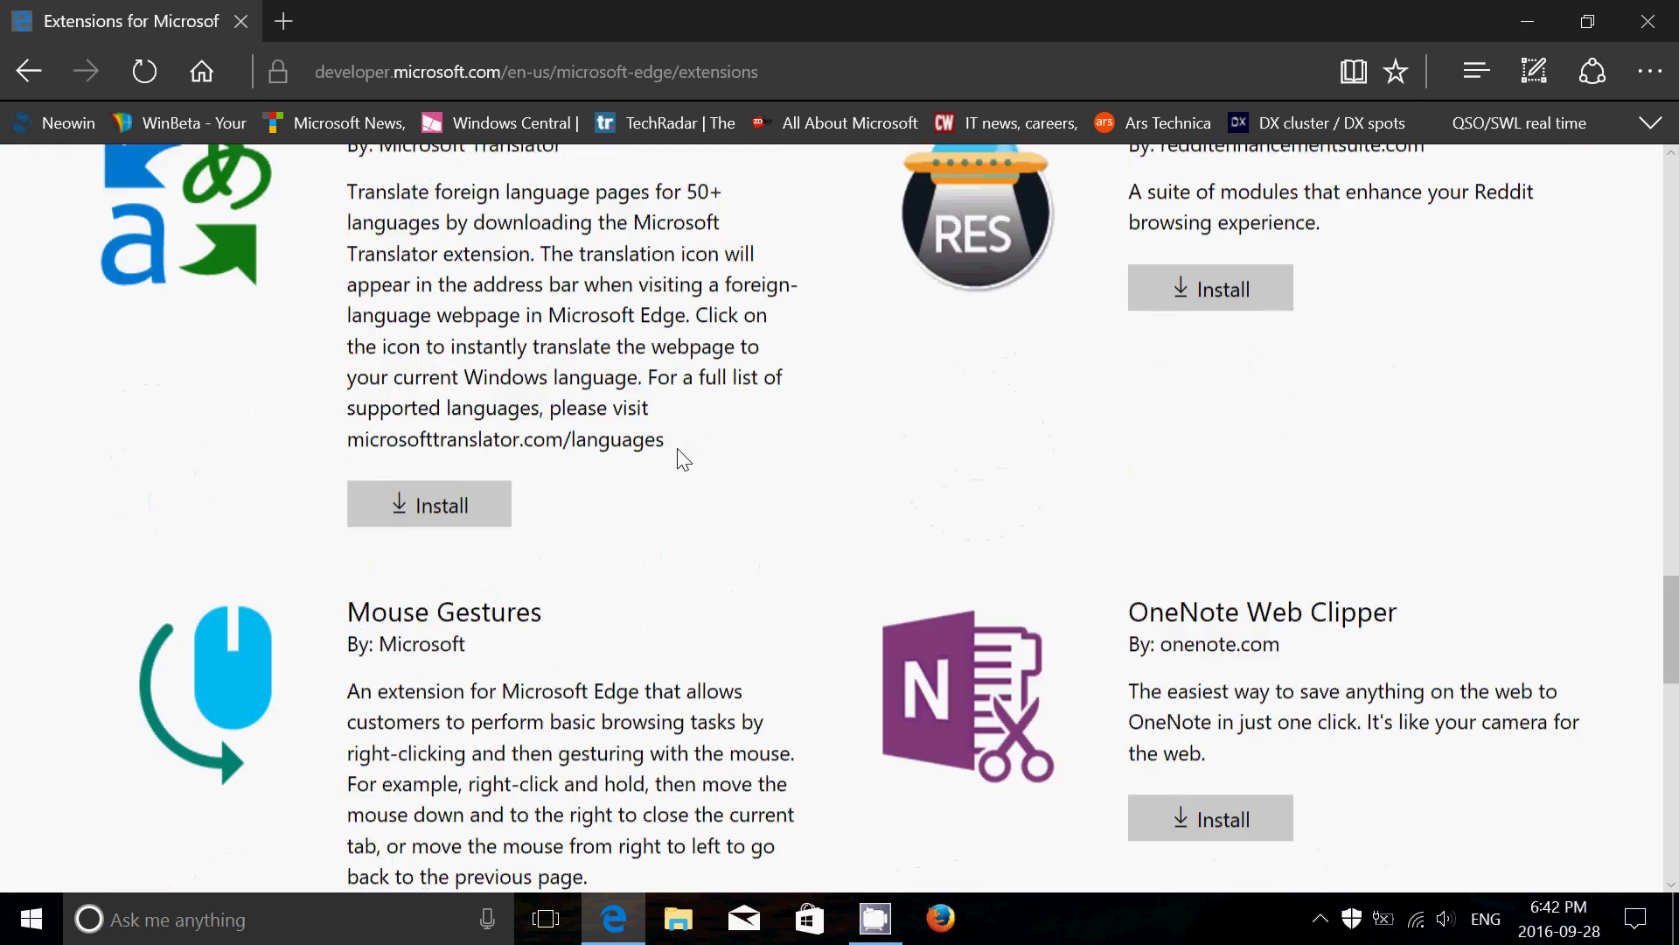
scroll(684, 455, up, 3)
scroll(685, 455, down, 8)
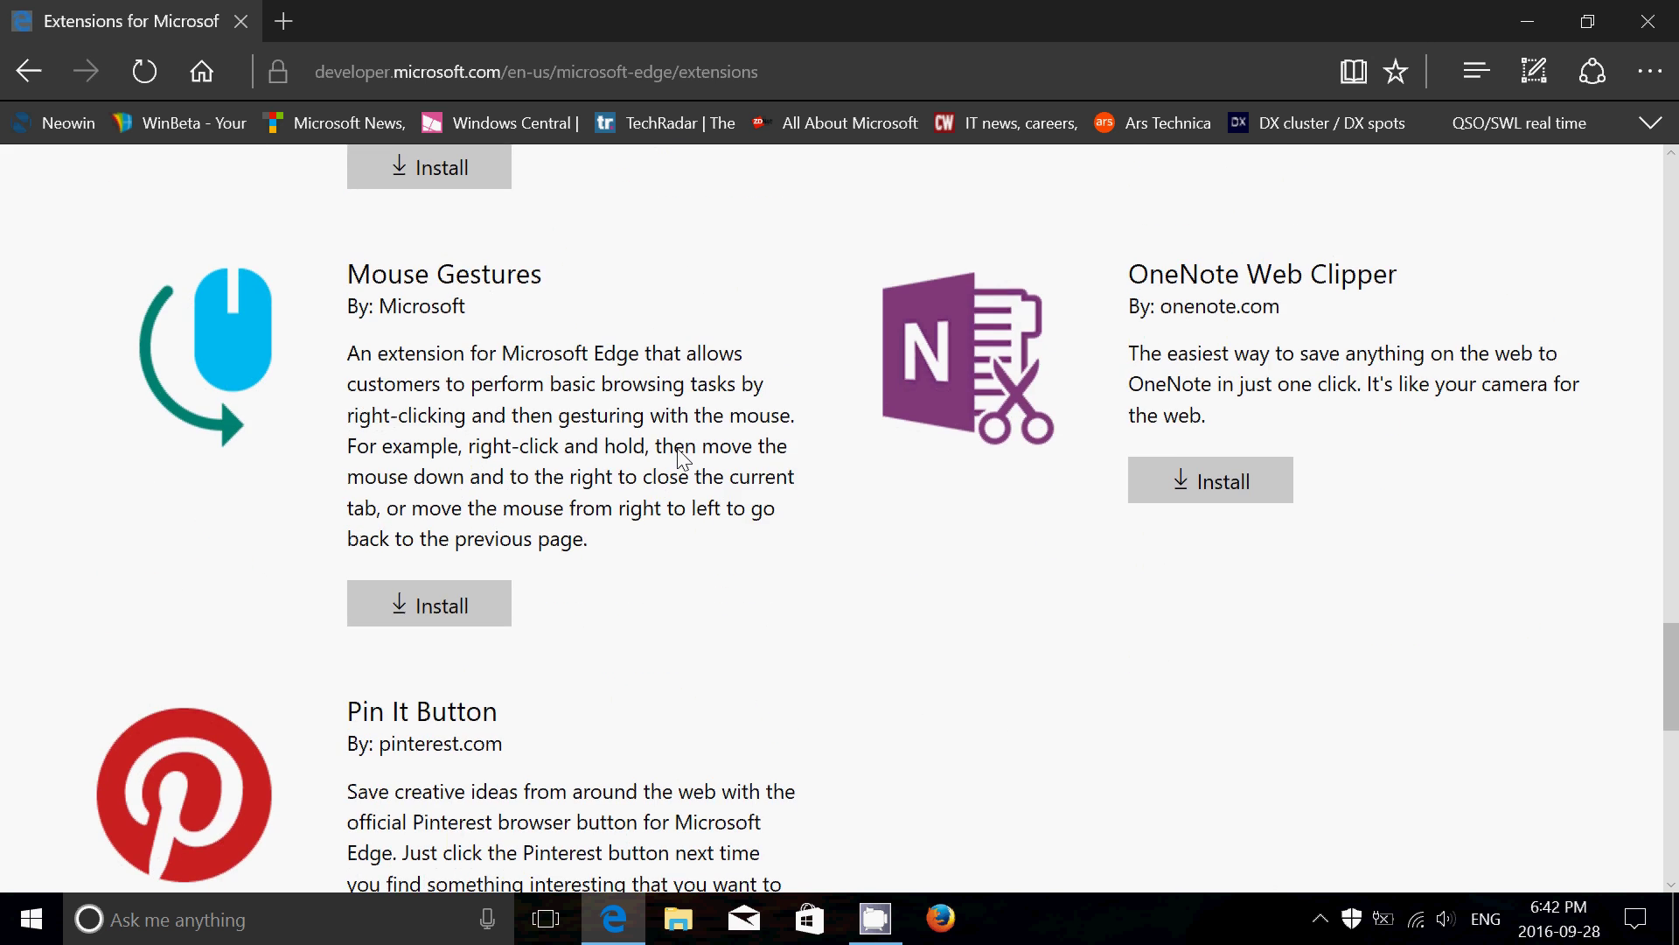
scroll(680, 453, up, 4)
scroll(683, 457, down, 10)
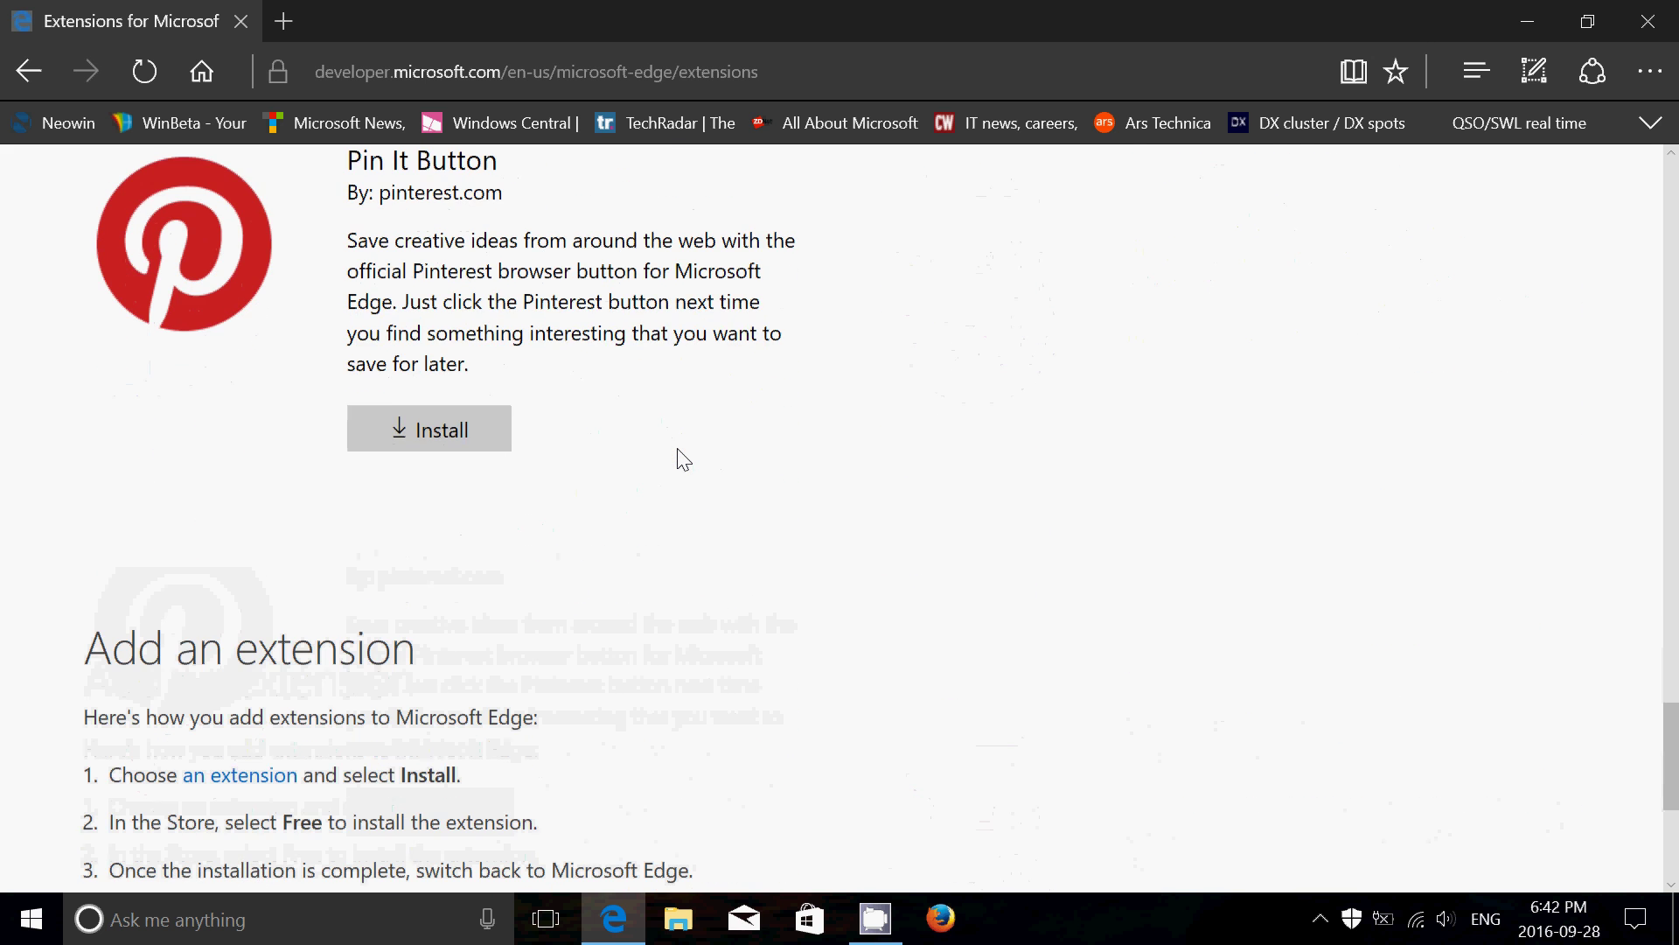
scroll(684, 459, down, 5)
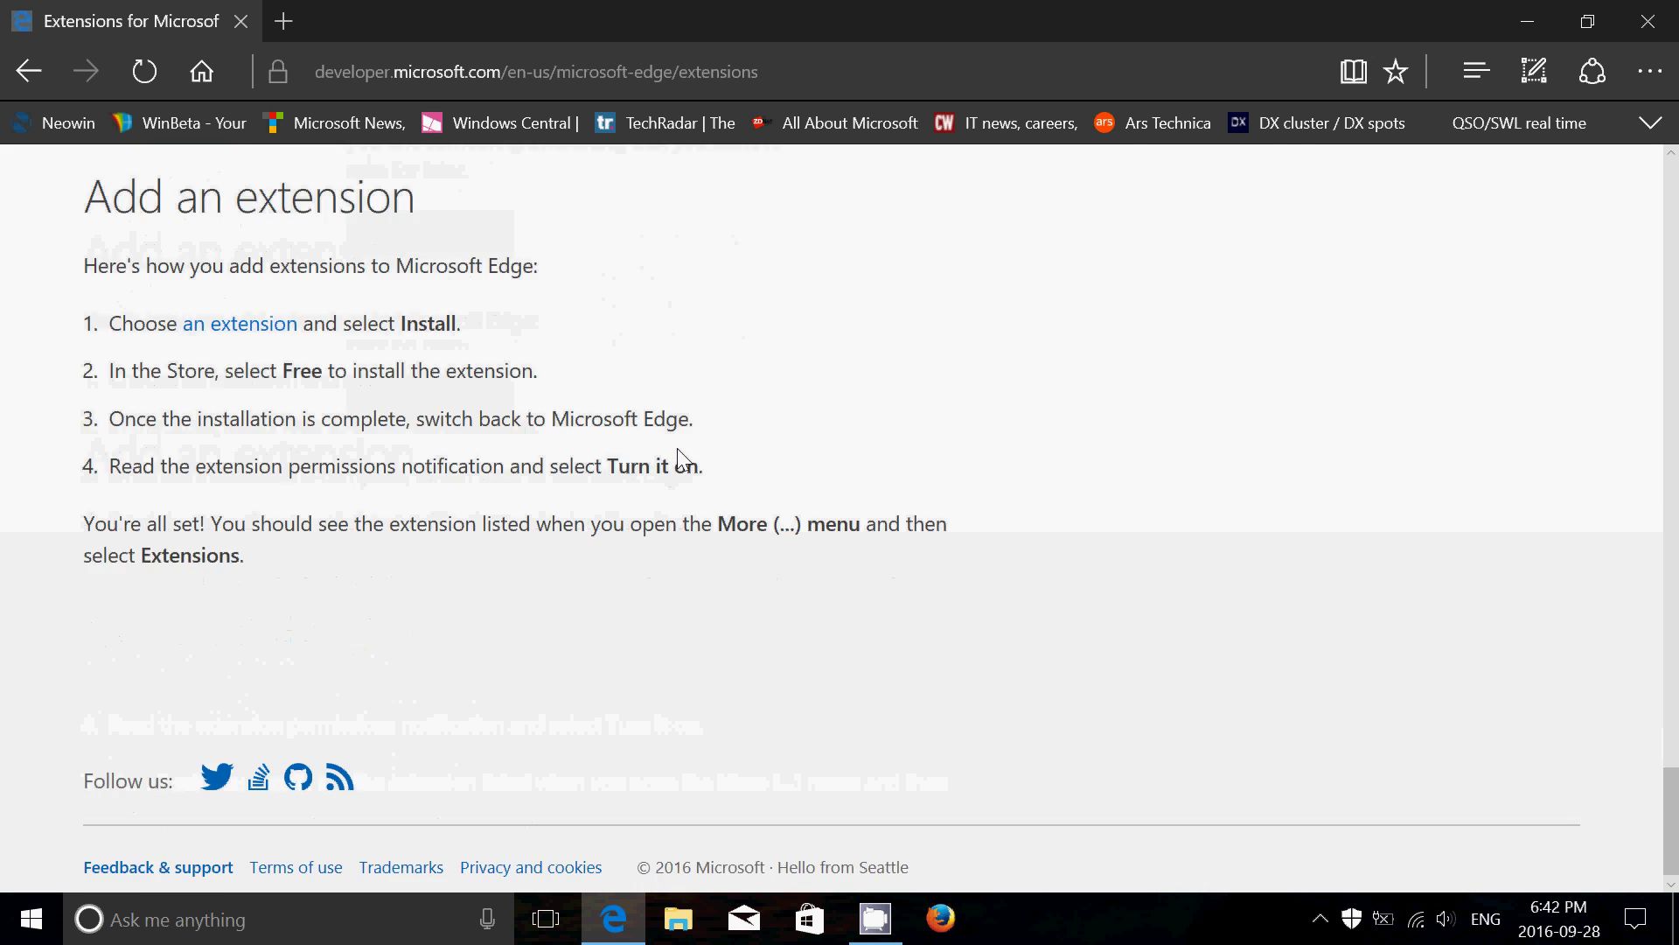
key(Home)
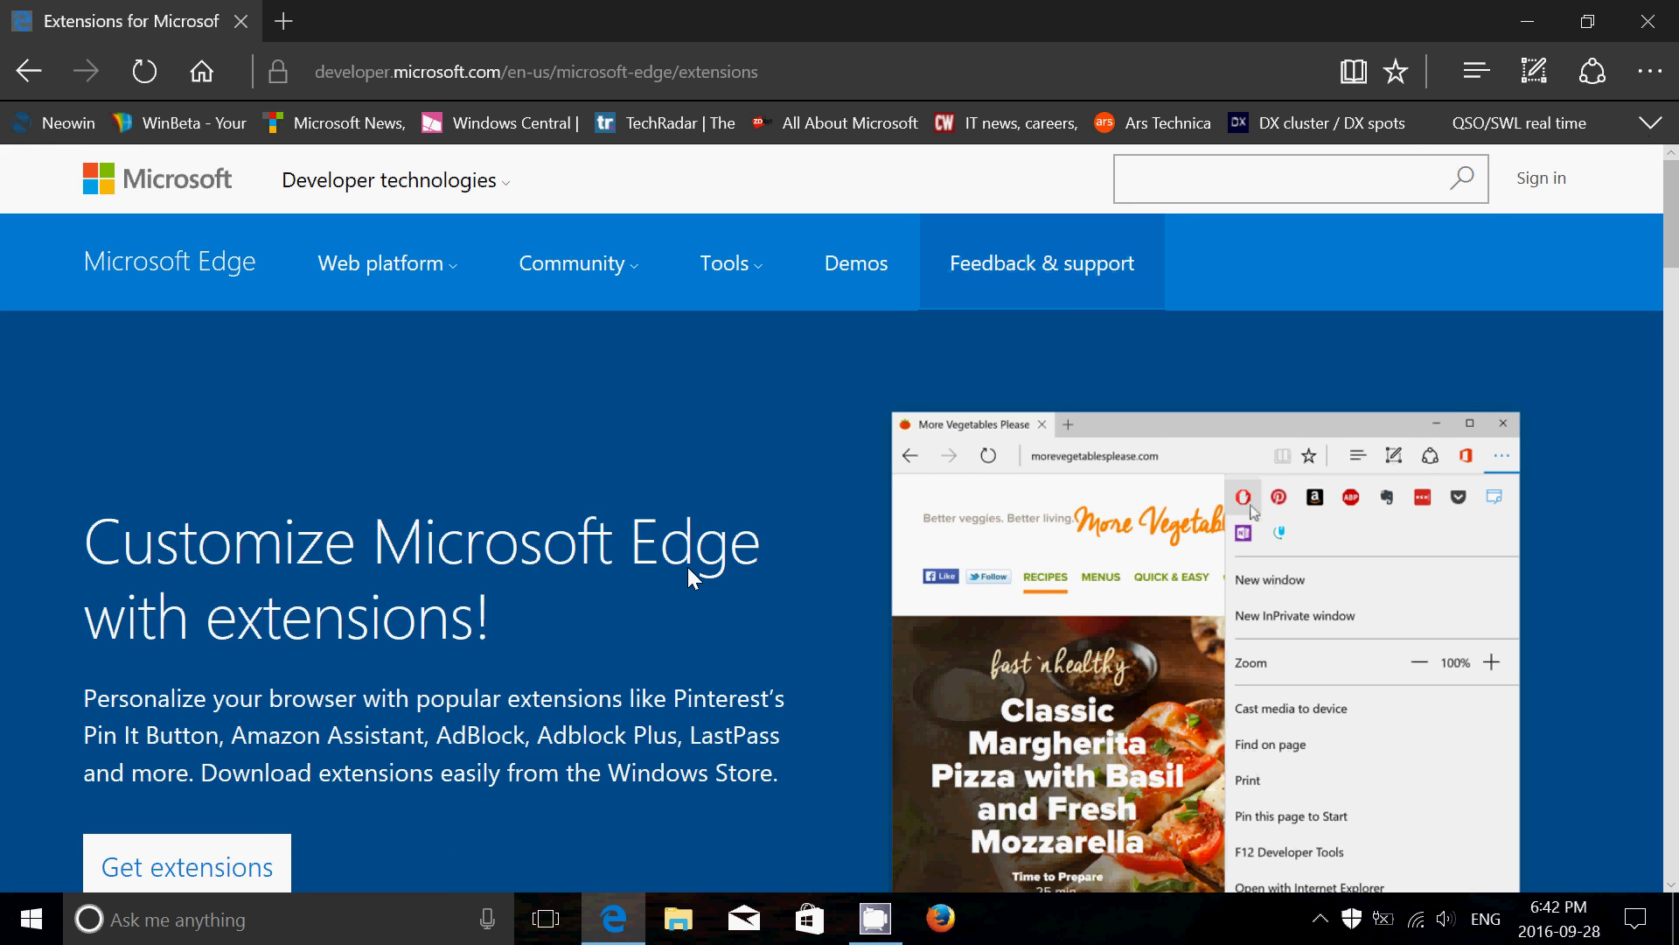
Step: Search Cortana for 'bash' and launch Bash on Ubuntu on Windows
click(312, 938)
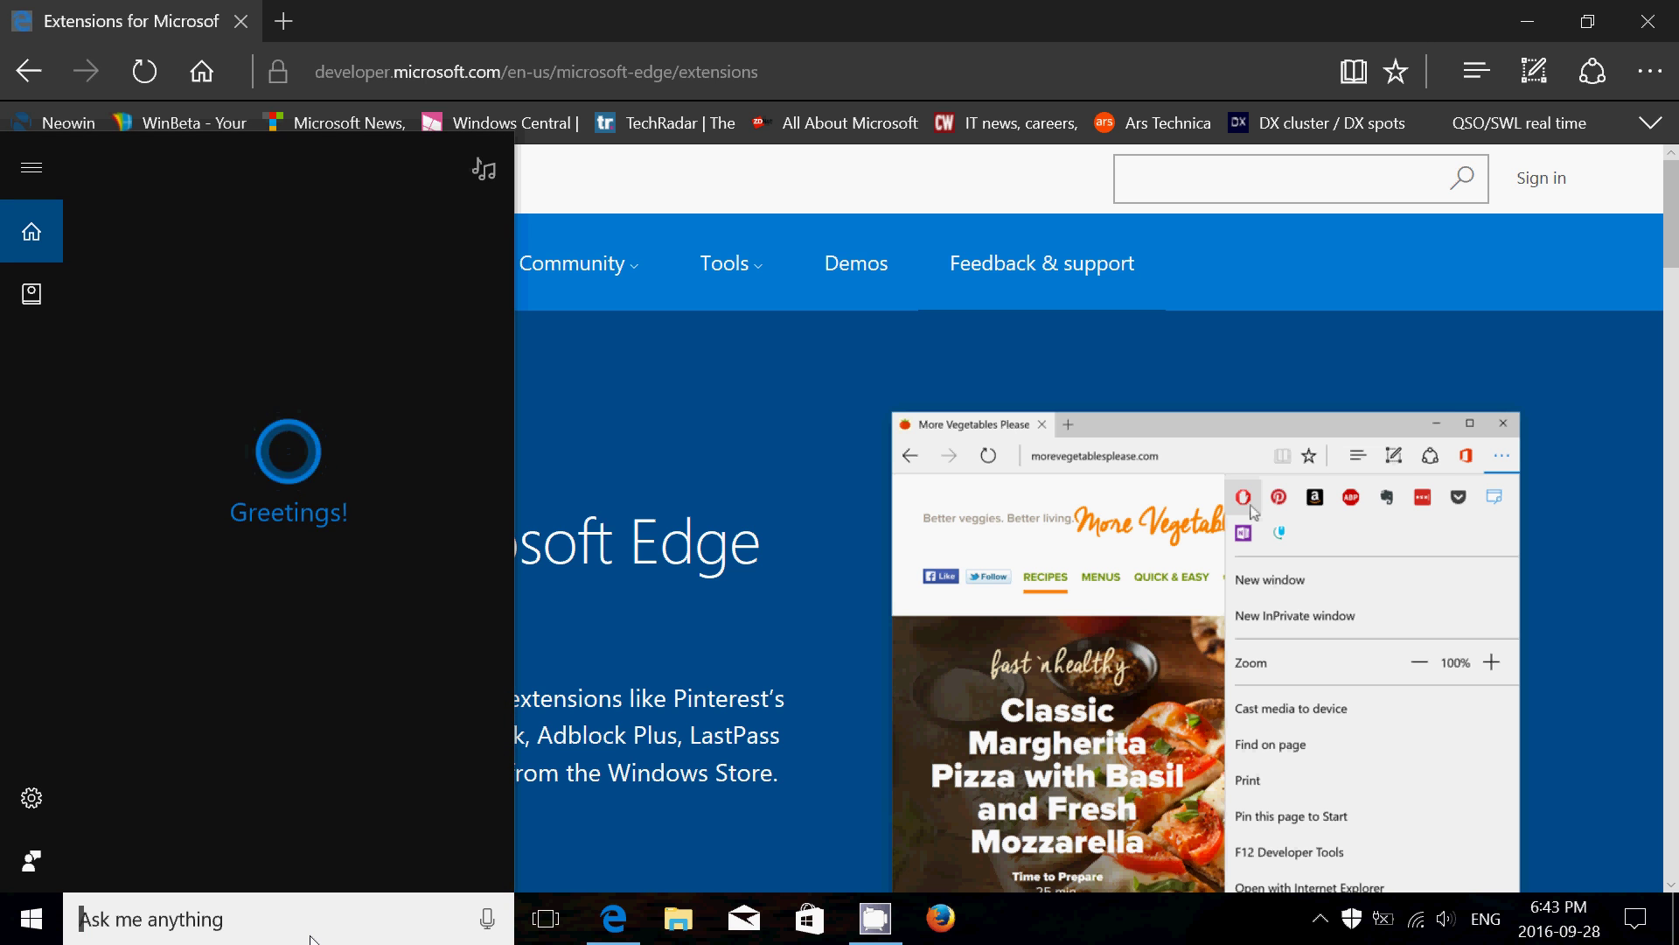
text(bash)
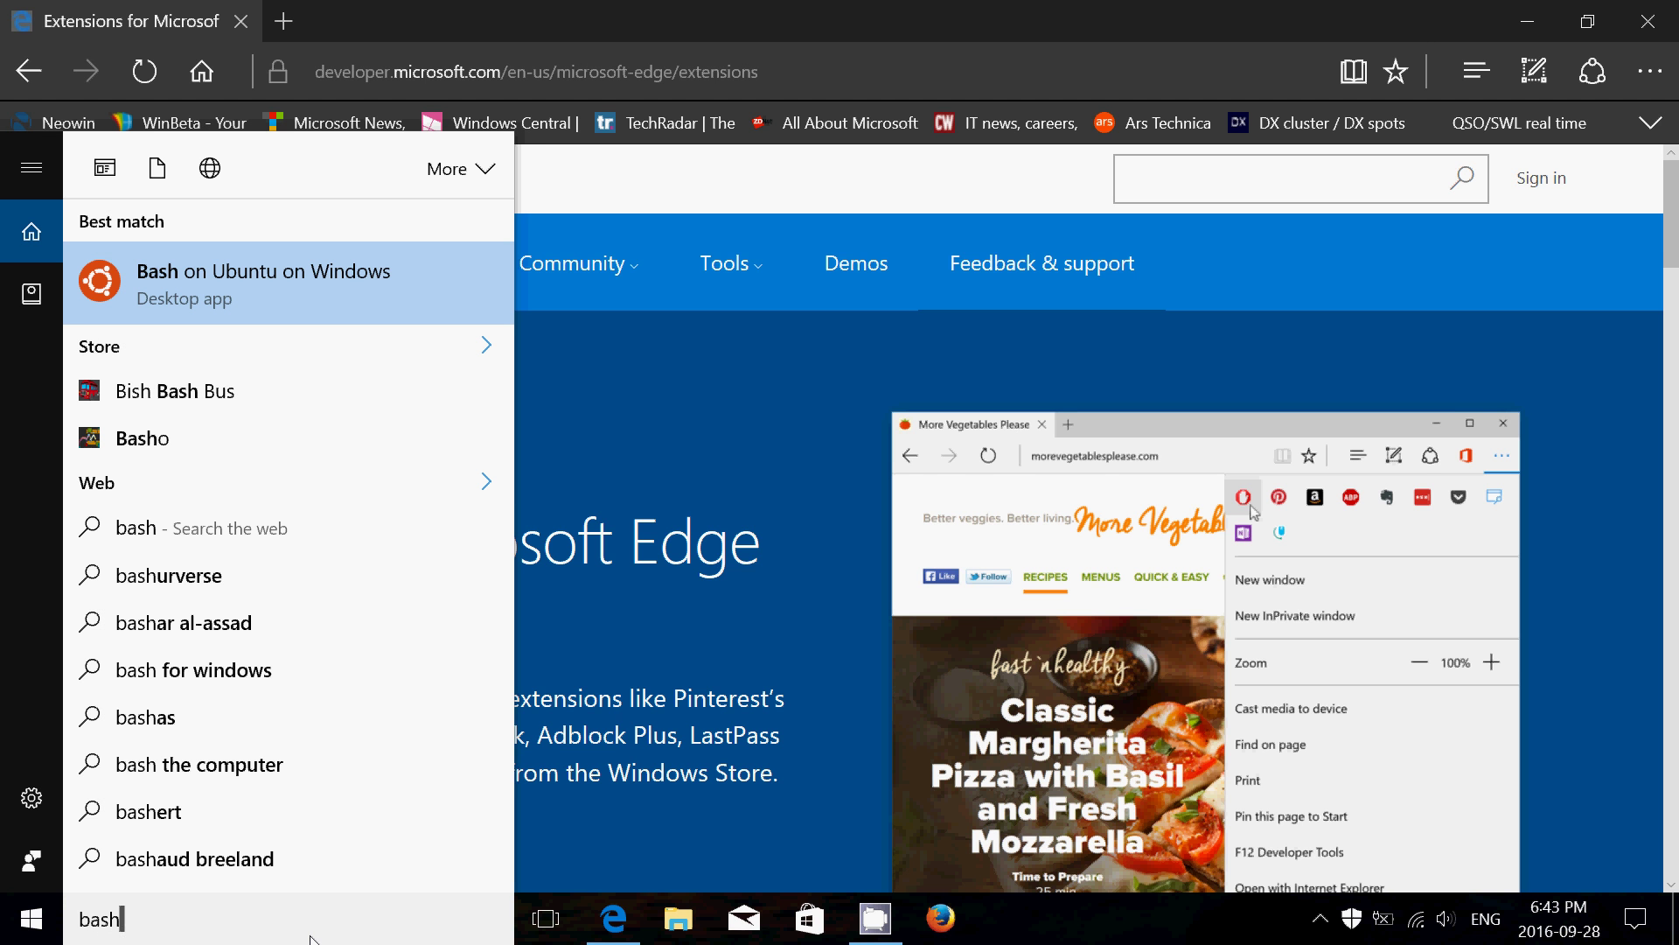
click(259, 291)
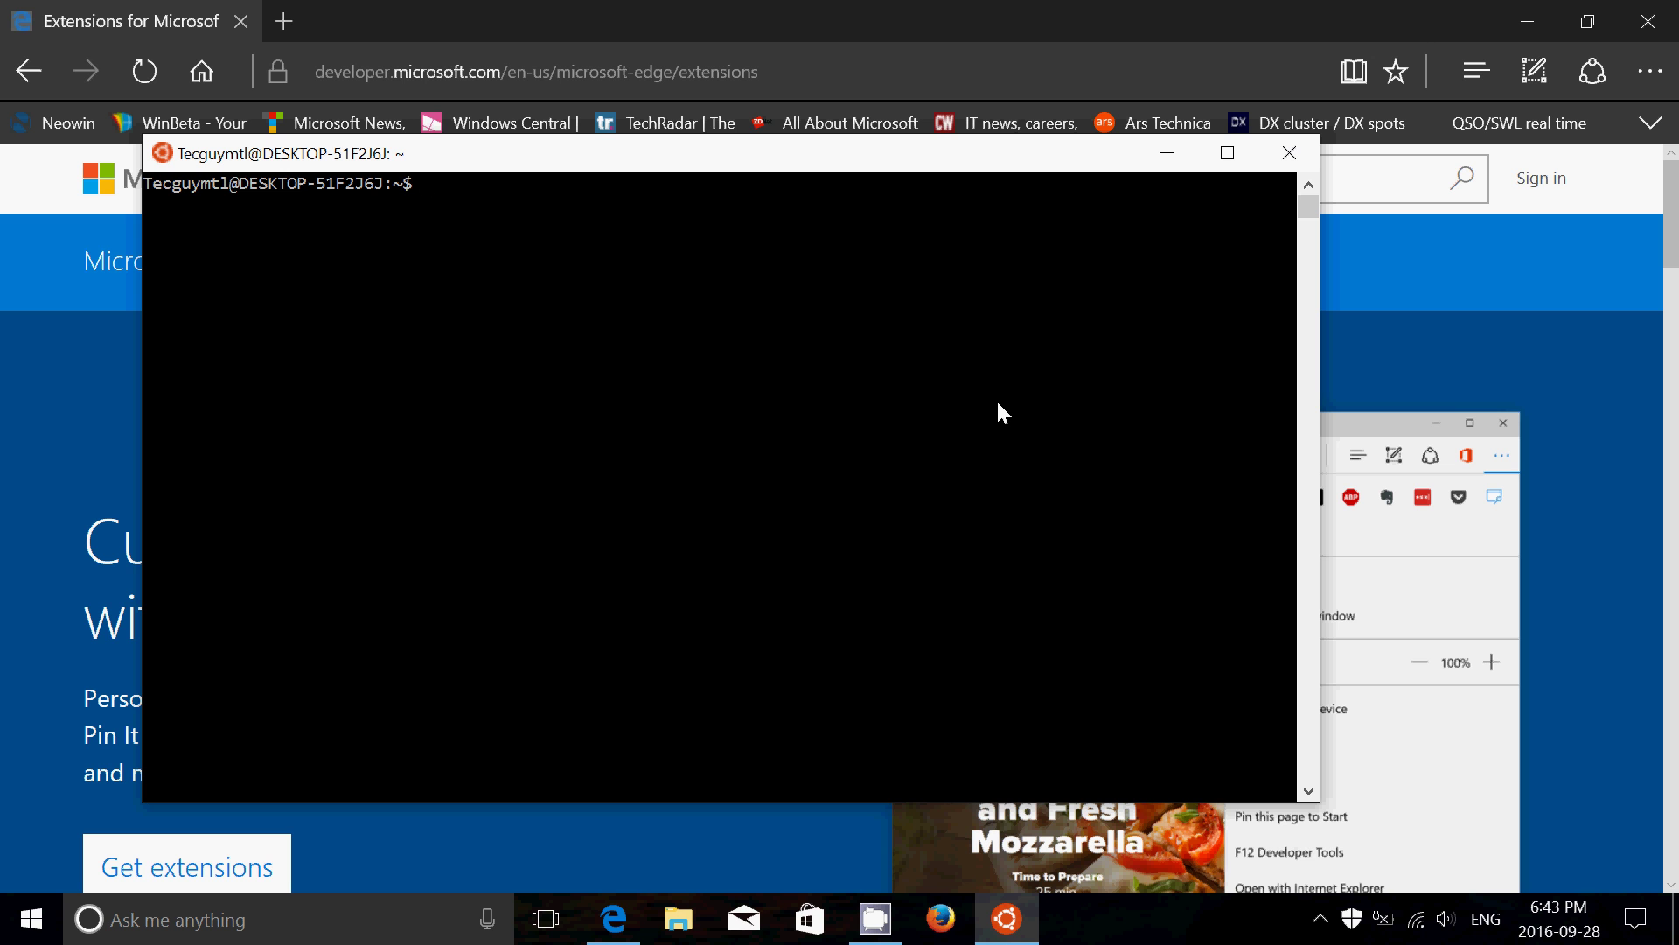
Step: Run do-release-upgrade in the Bash console, then close the console
text(do-release-upgrade)
key(Return)
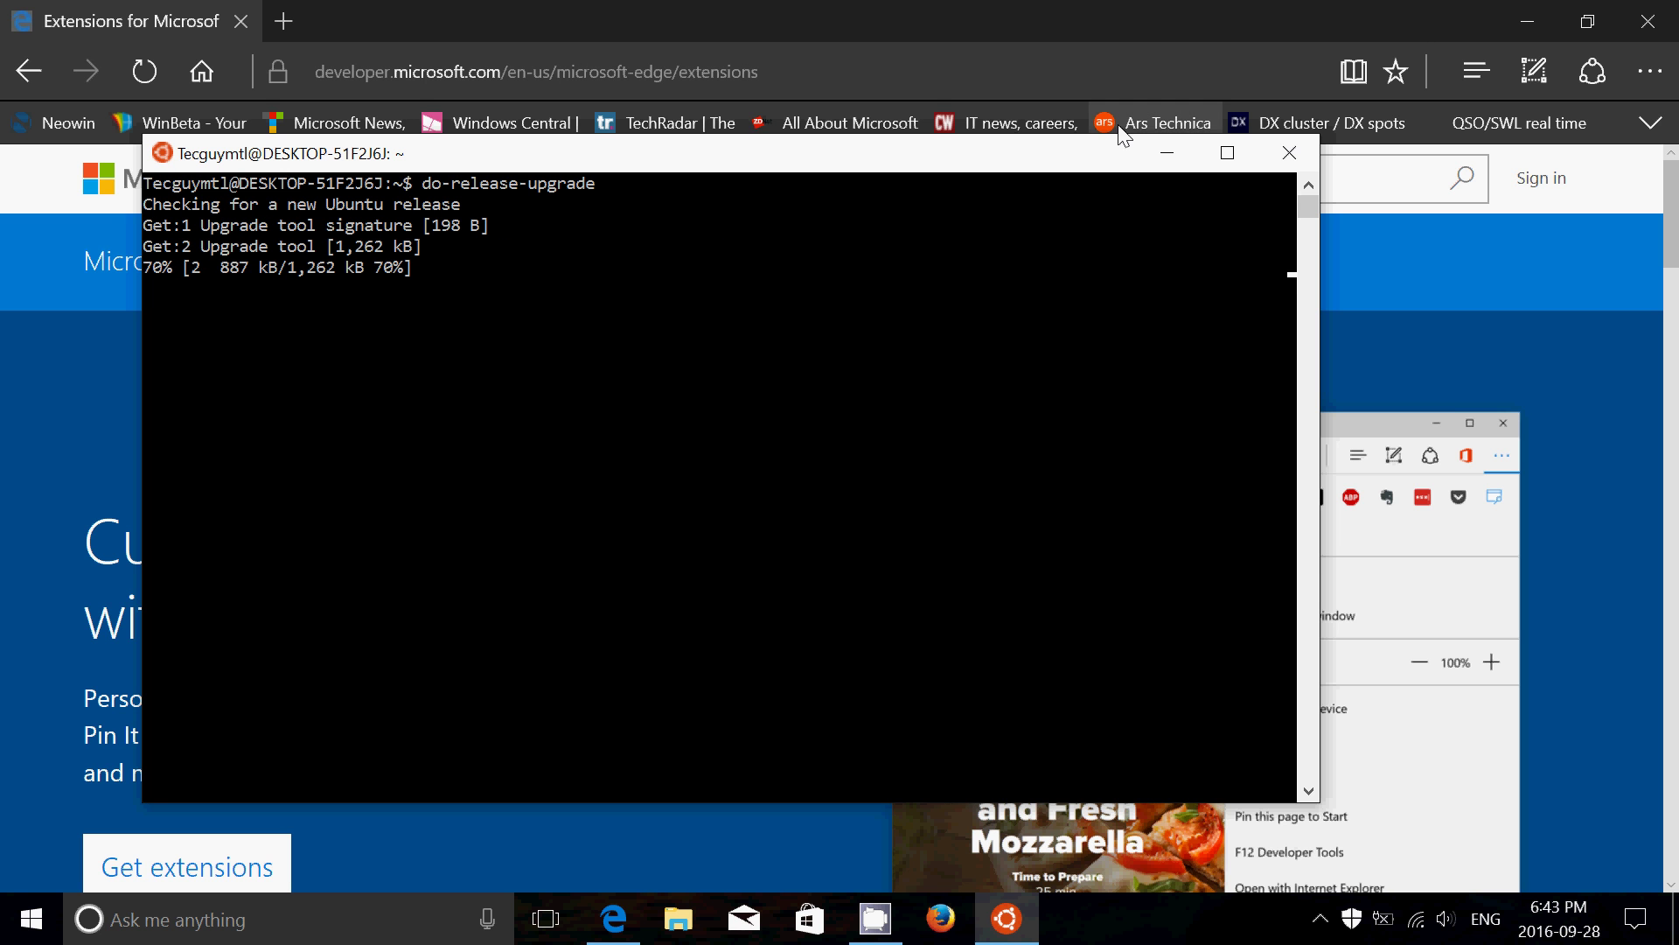
click(1289, 154)
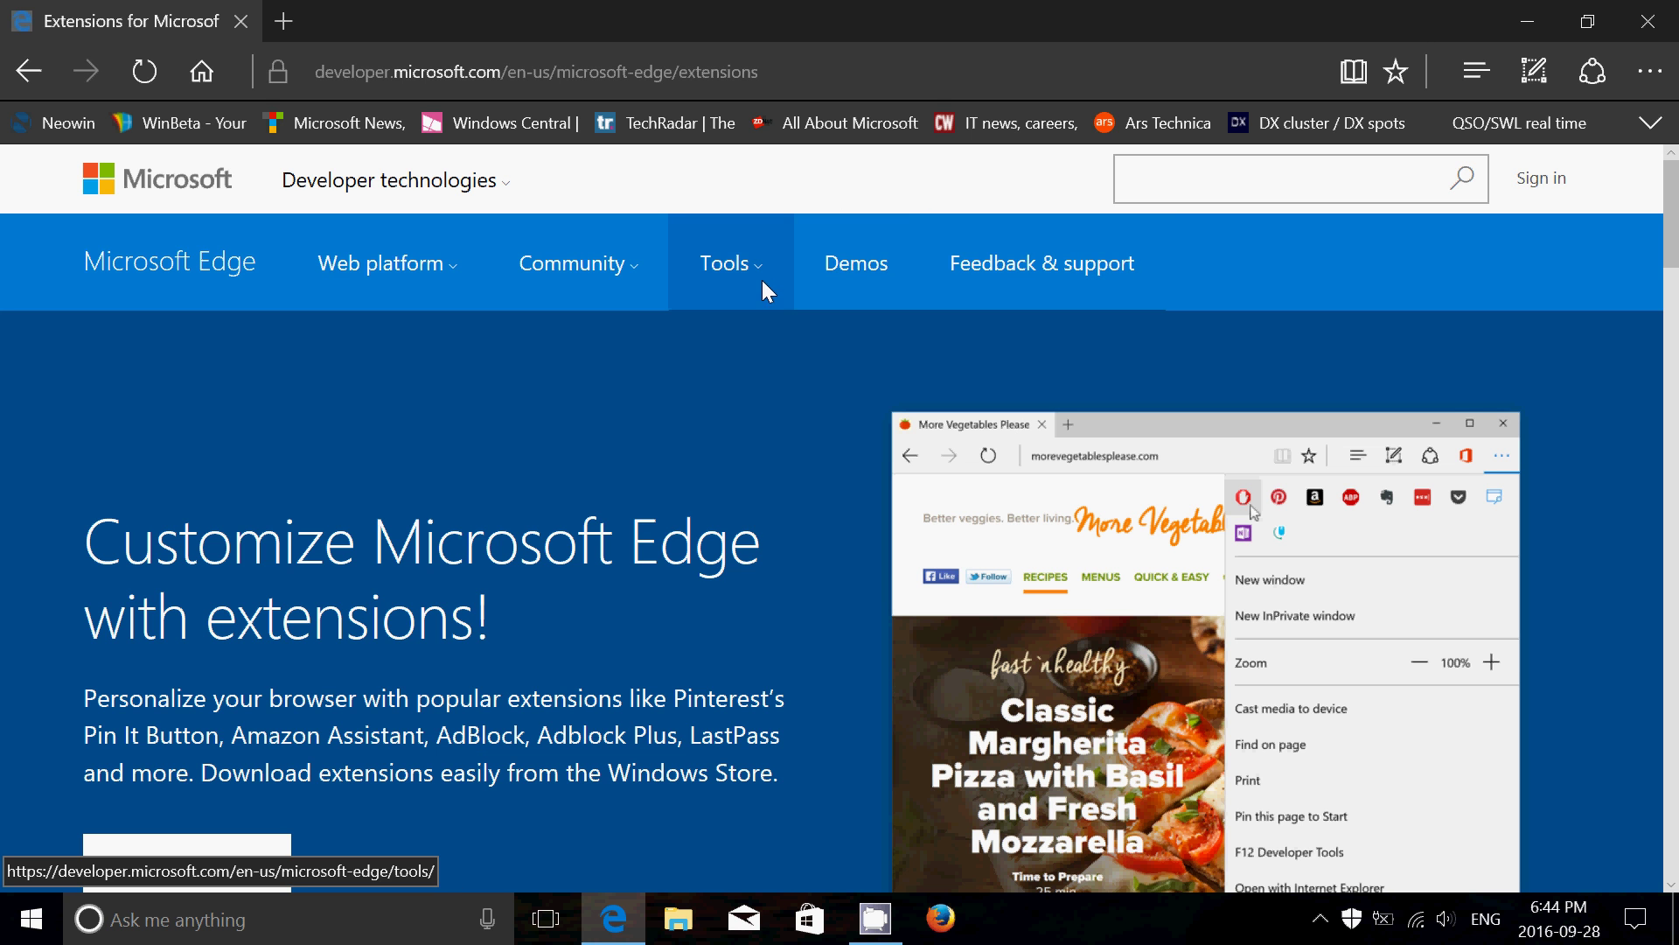
Step: Close Edge, then open and dismiss the Action Center and the Start menu
click(1656, 21)
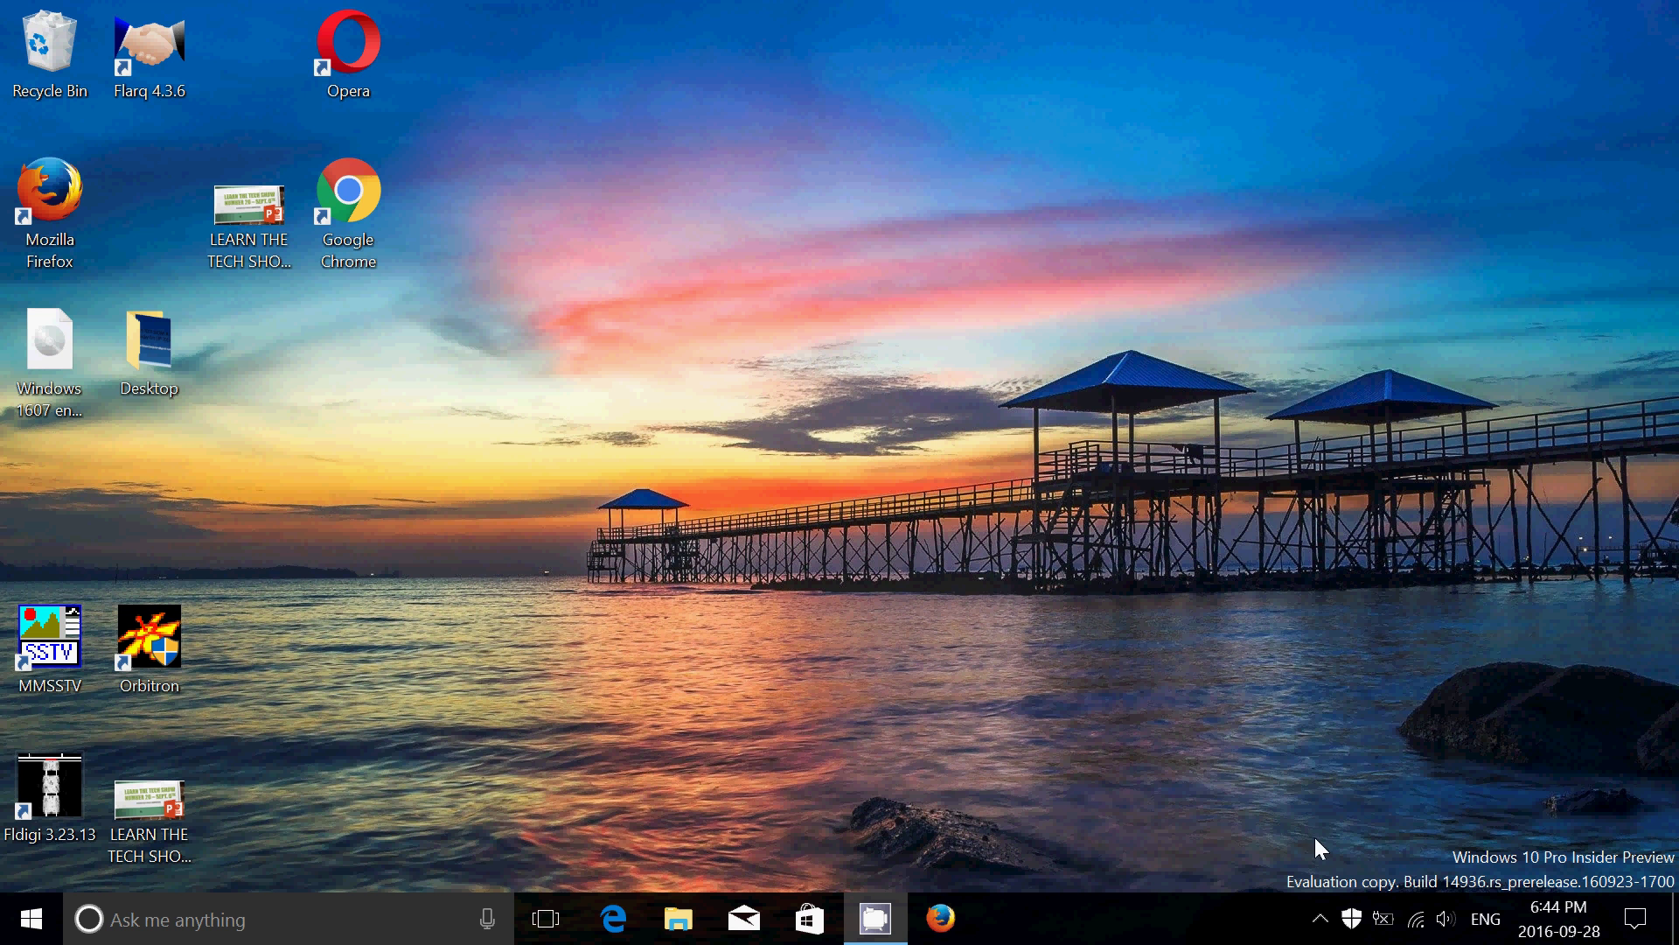
click(1639, 931)
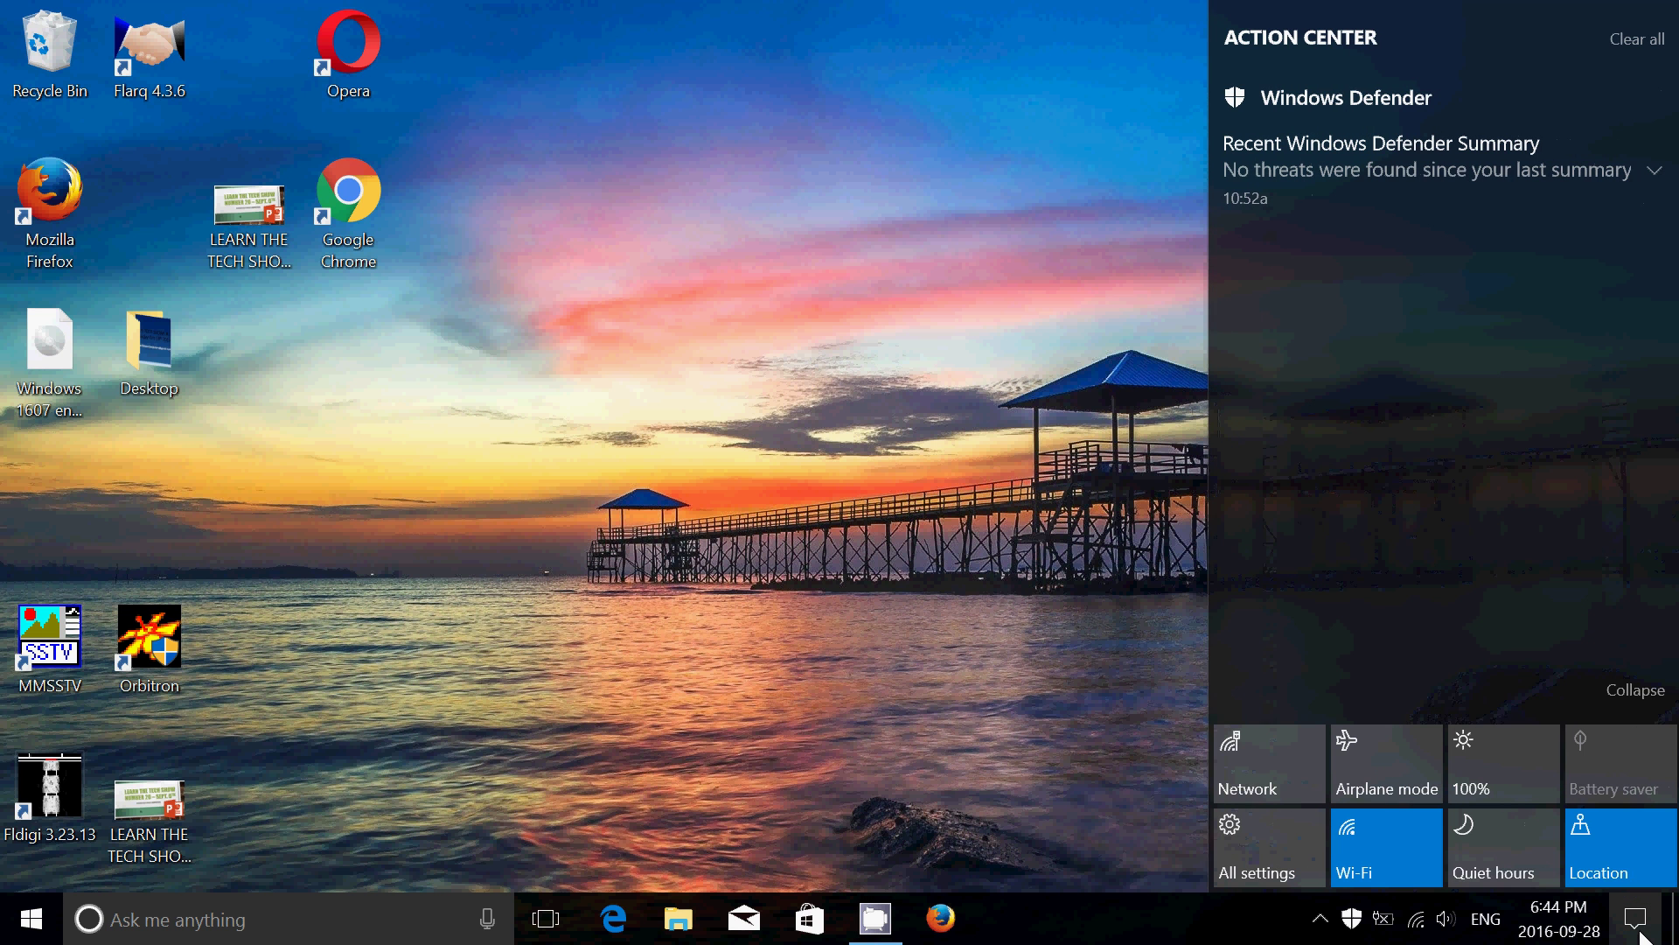
click(649, 464)
click(31, 919)
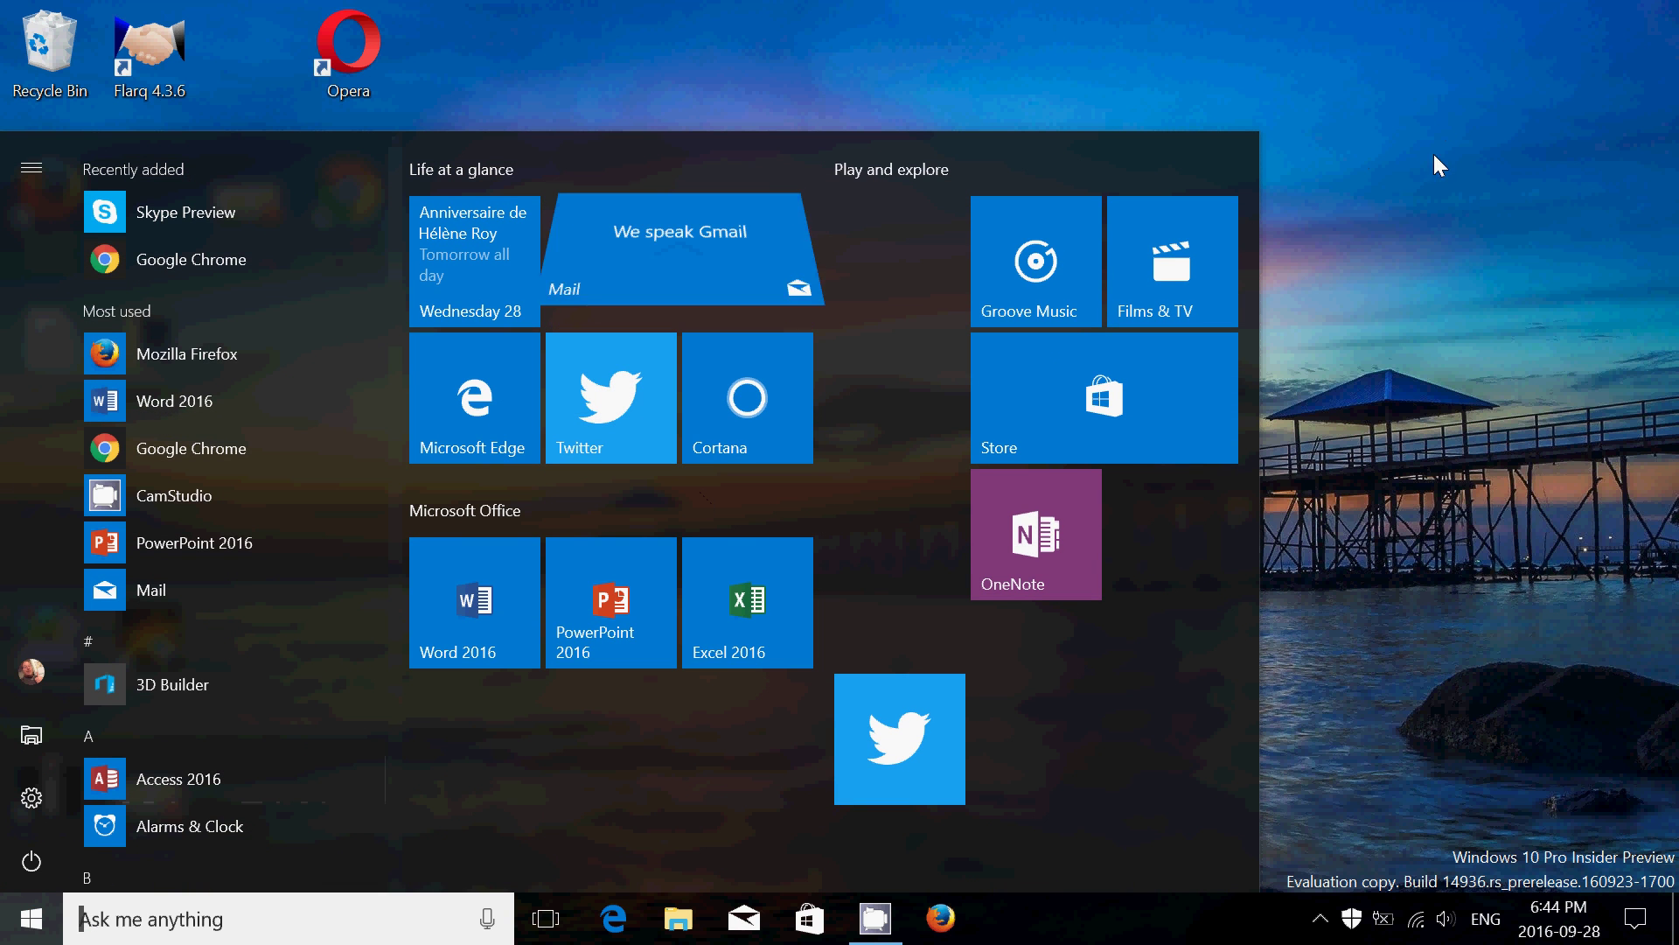
click(1365, 281)
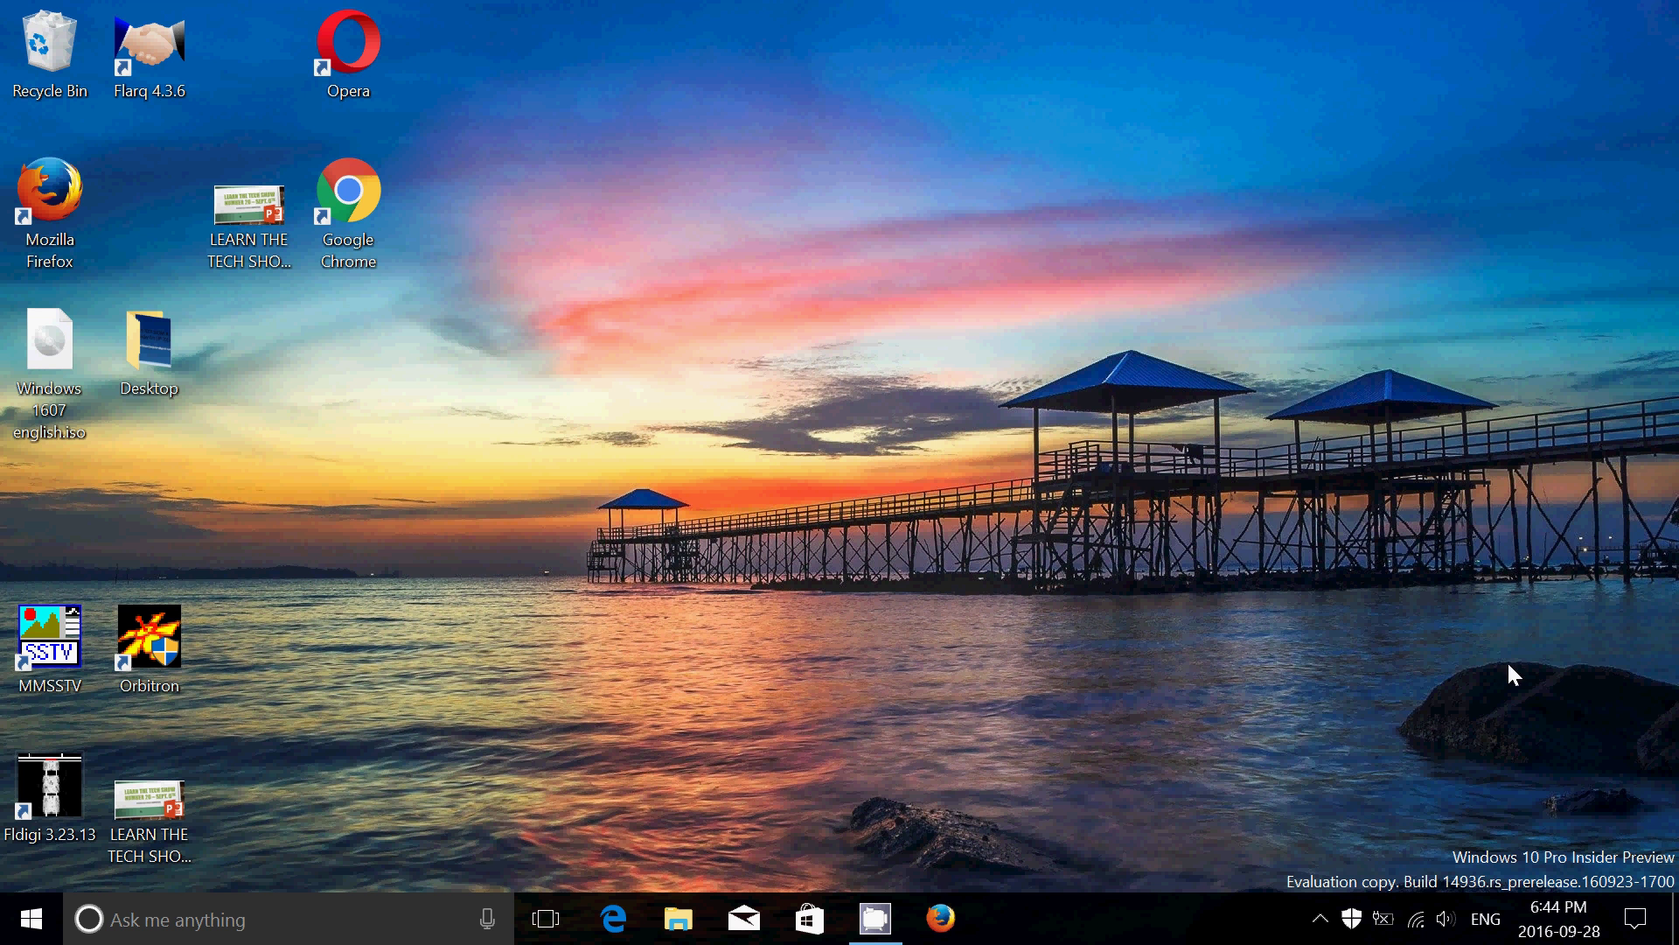
Step: Open All settings from the Action Center, Tab through System's Display page, then close Settings
click(1636, 919)
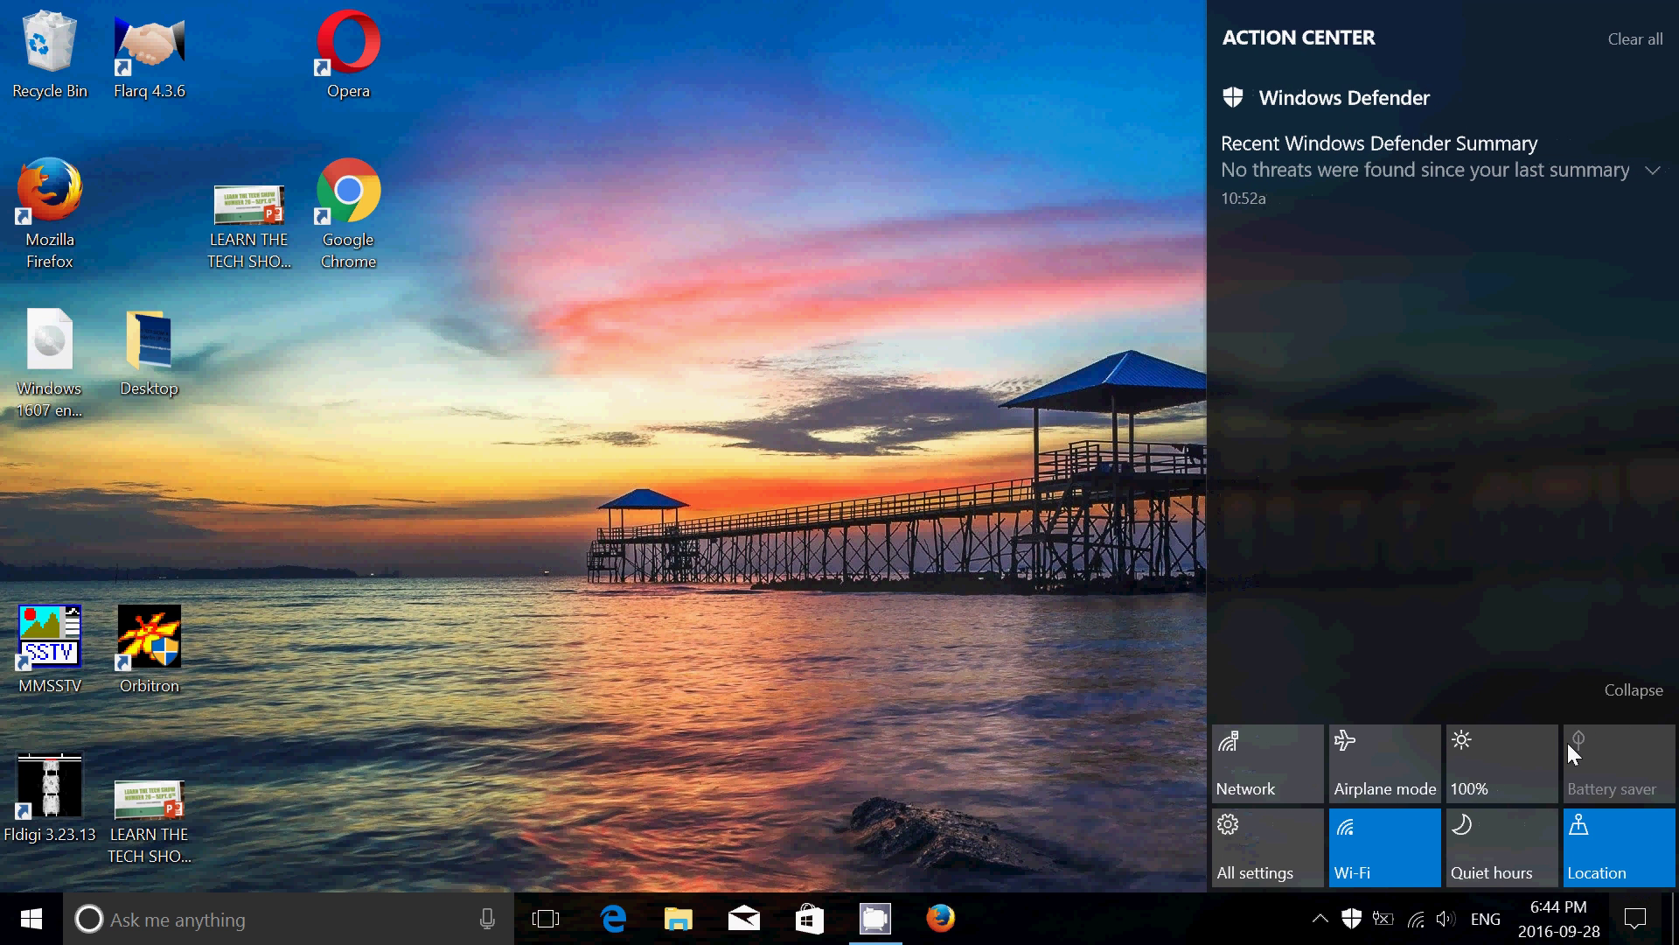
click(1273, 848)
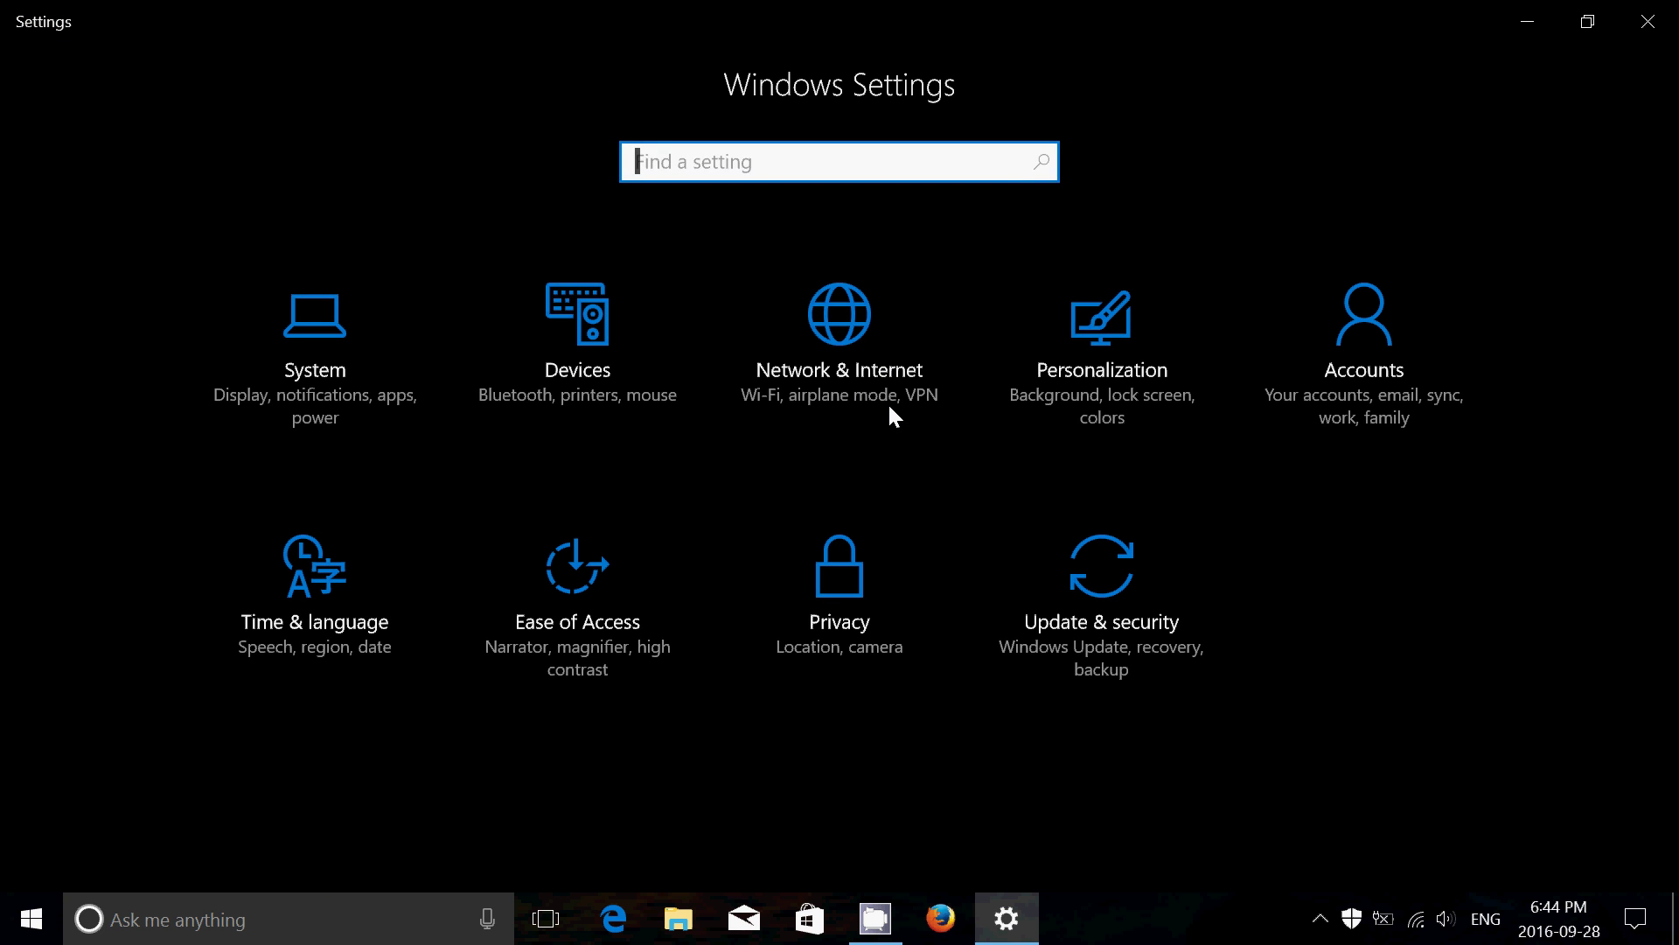
key(Tab)
key(Tab)
key(Tab)
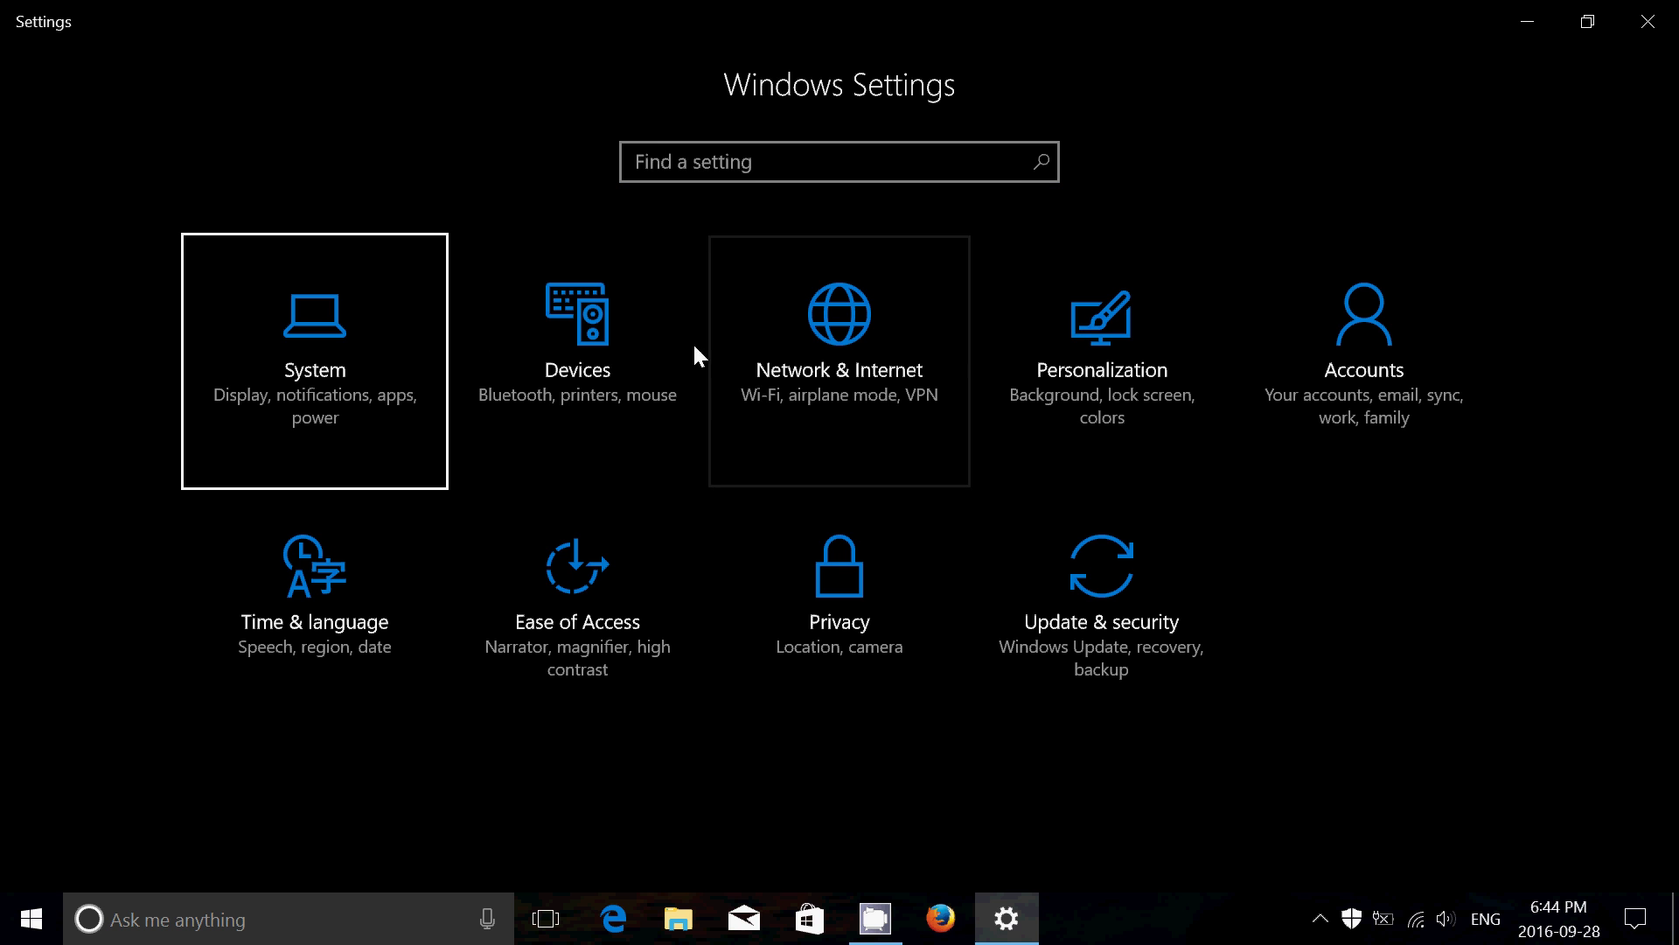
click(317, 417)
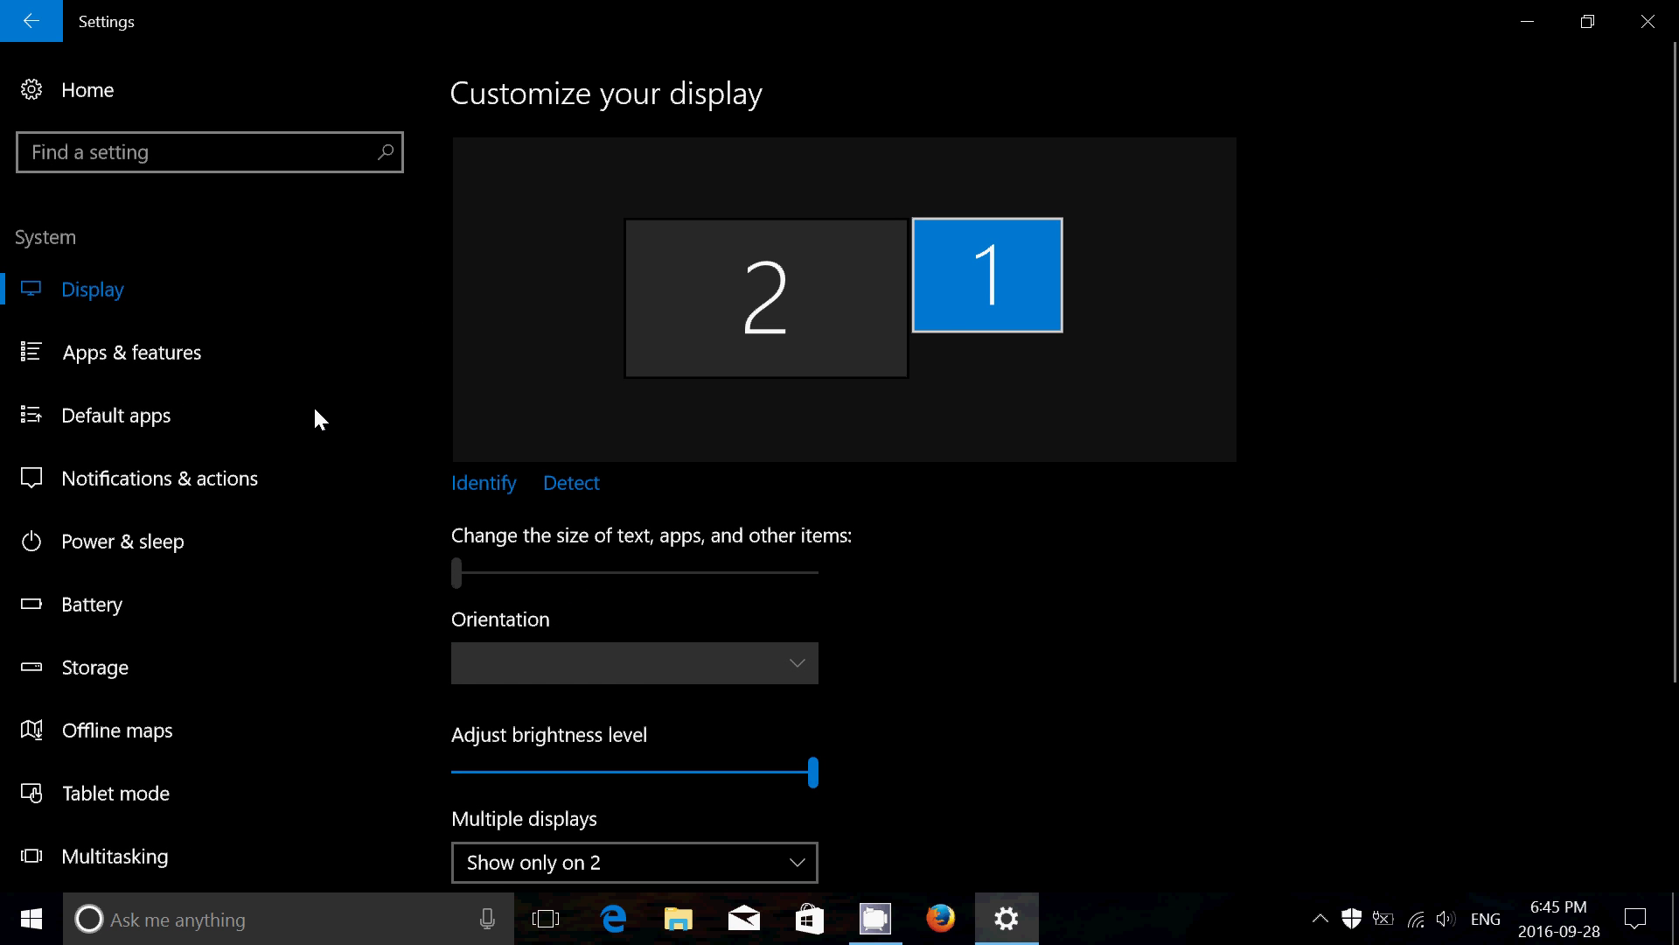
key(Tab)
key(Tab)
key(Tab)
key(Tab)
key(Tab)
key(Tab)
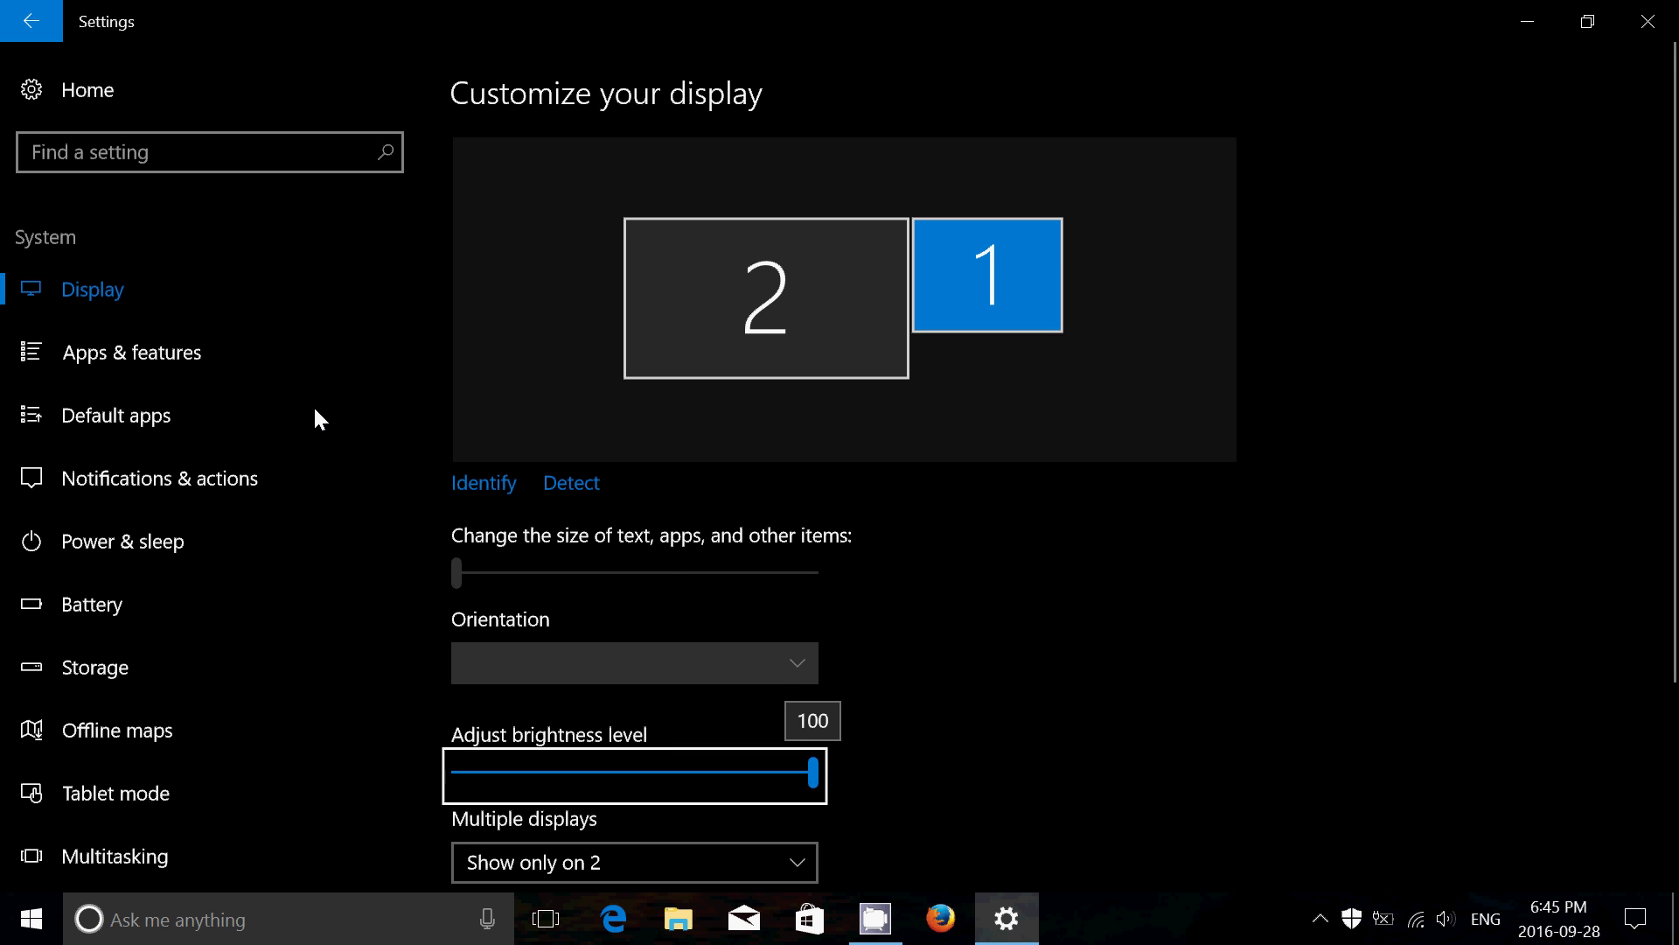
key(Tab)
key(Tab)
key(Tab)
key(Tab)
key(Tab)
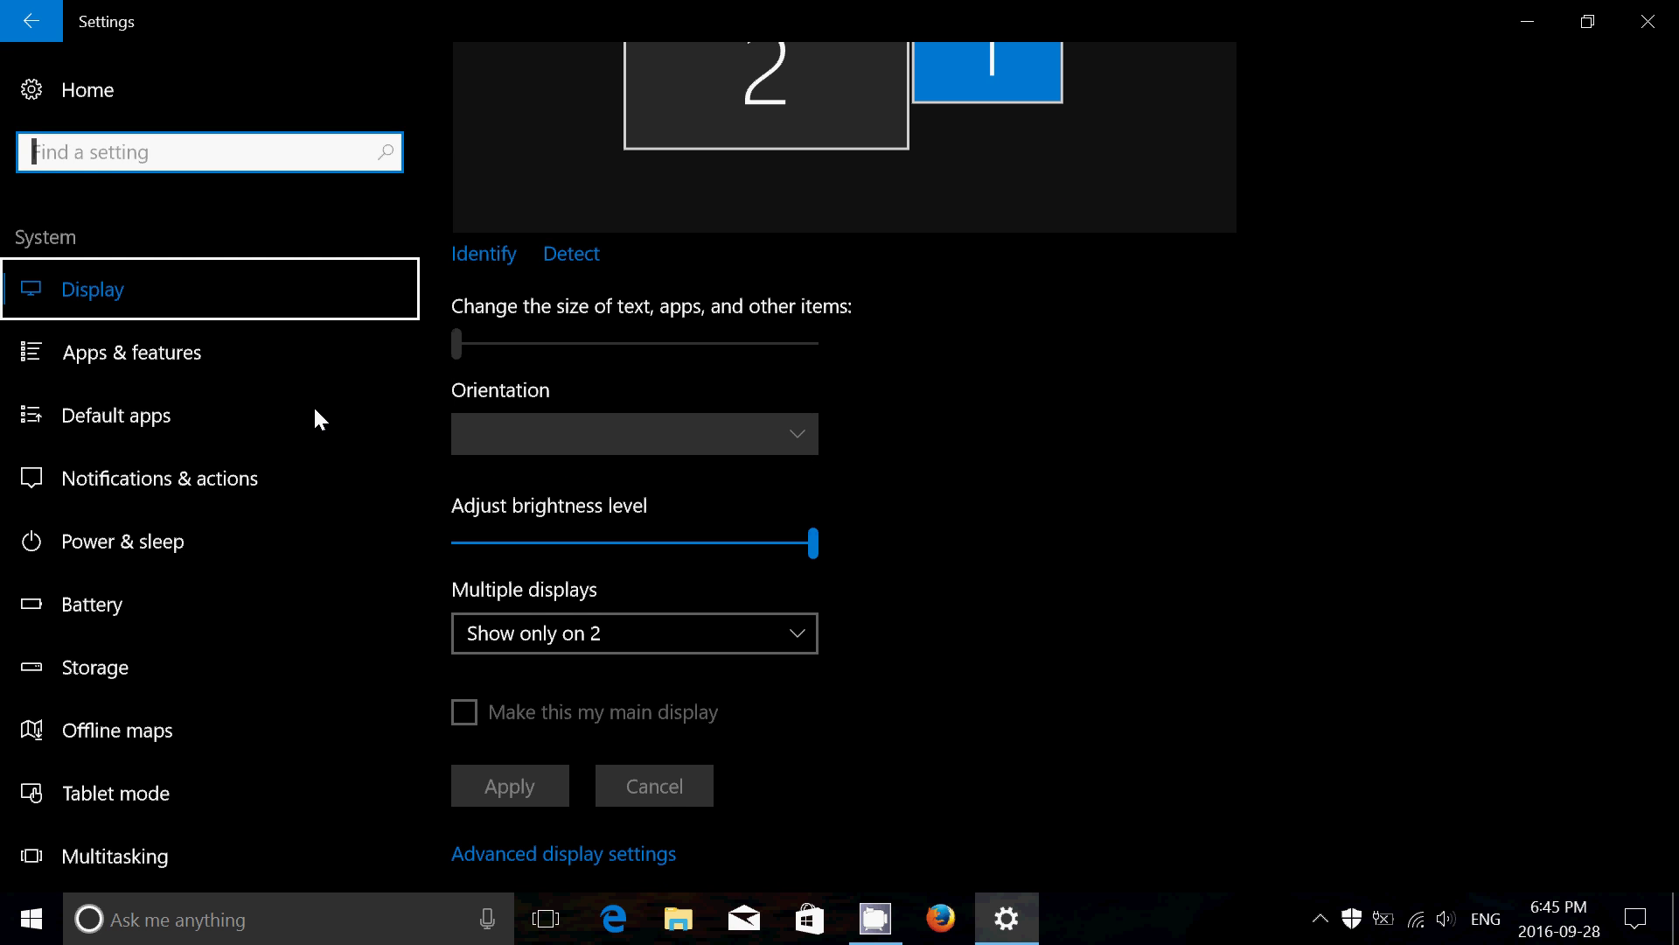
key(Tab)
key(Tab)
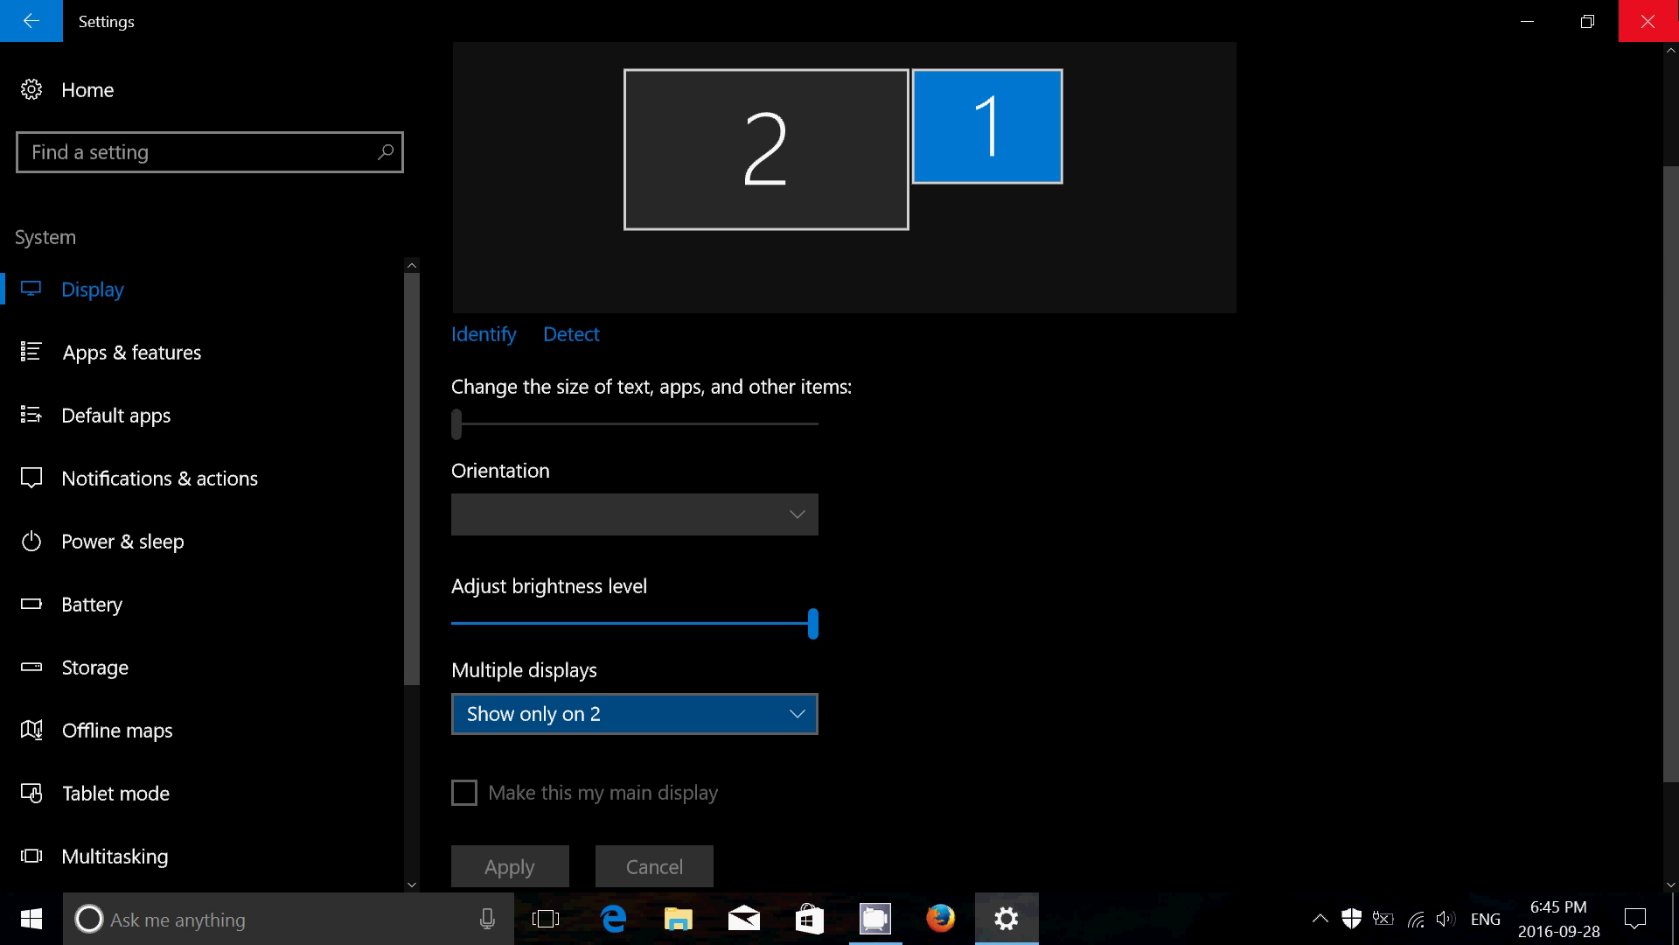
click(1649, 21)
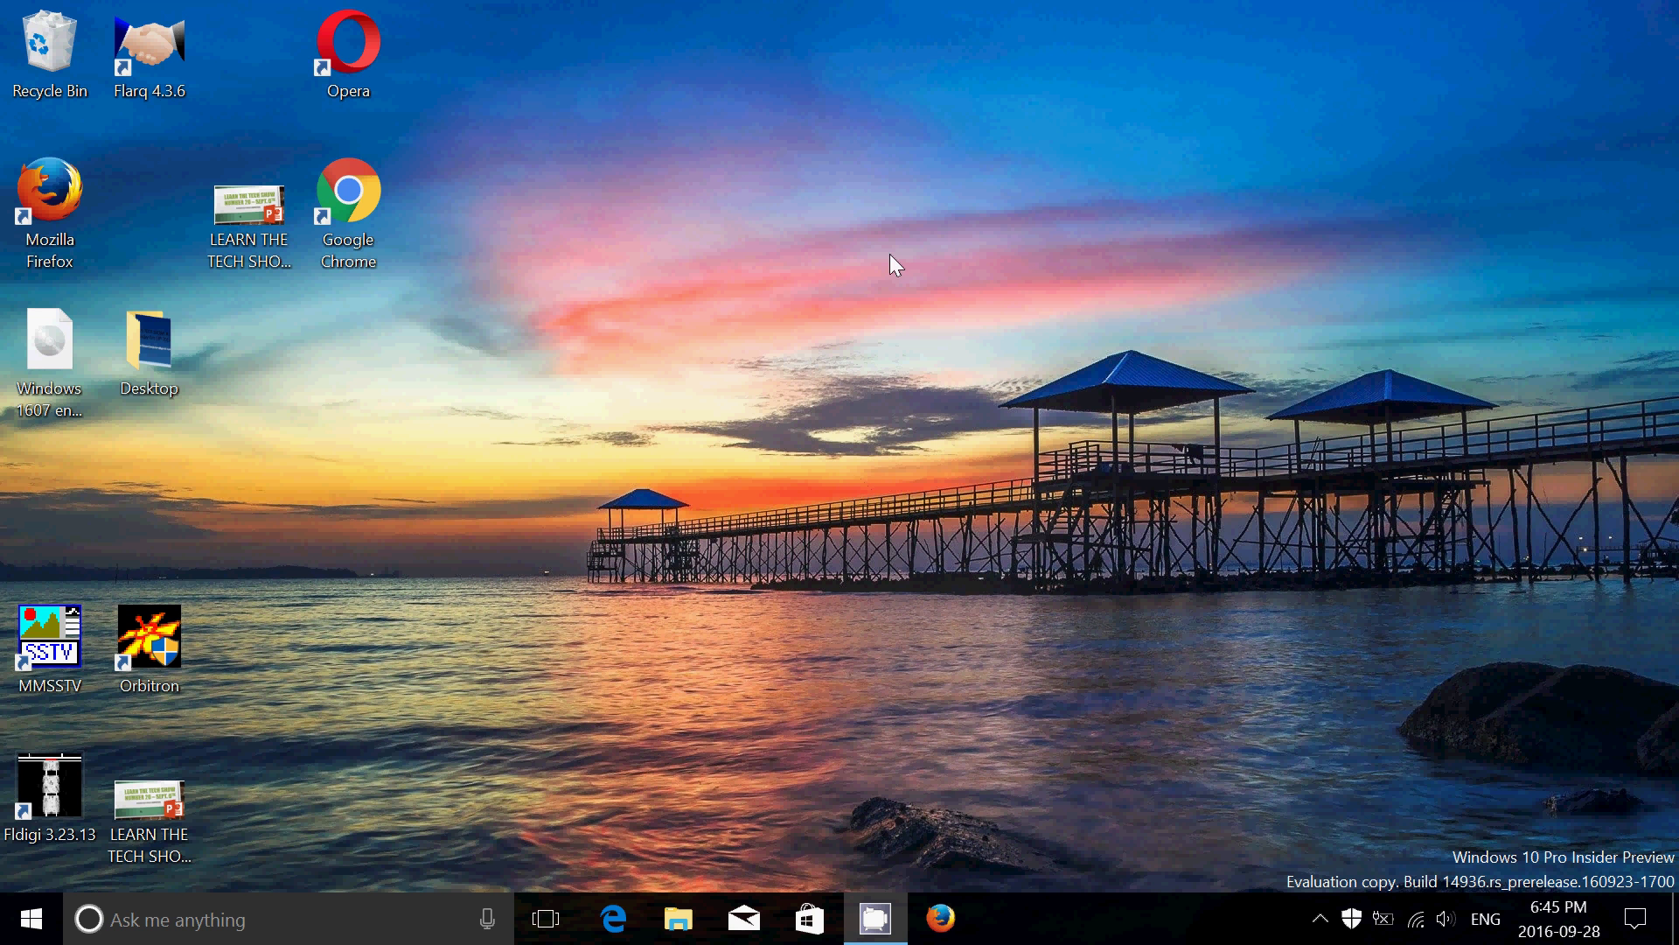
click(1063, 272)
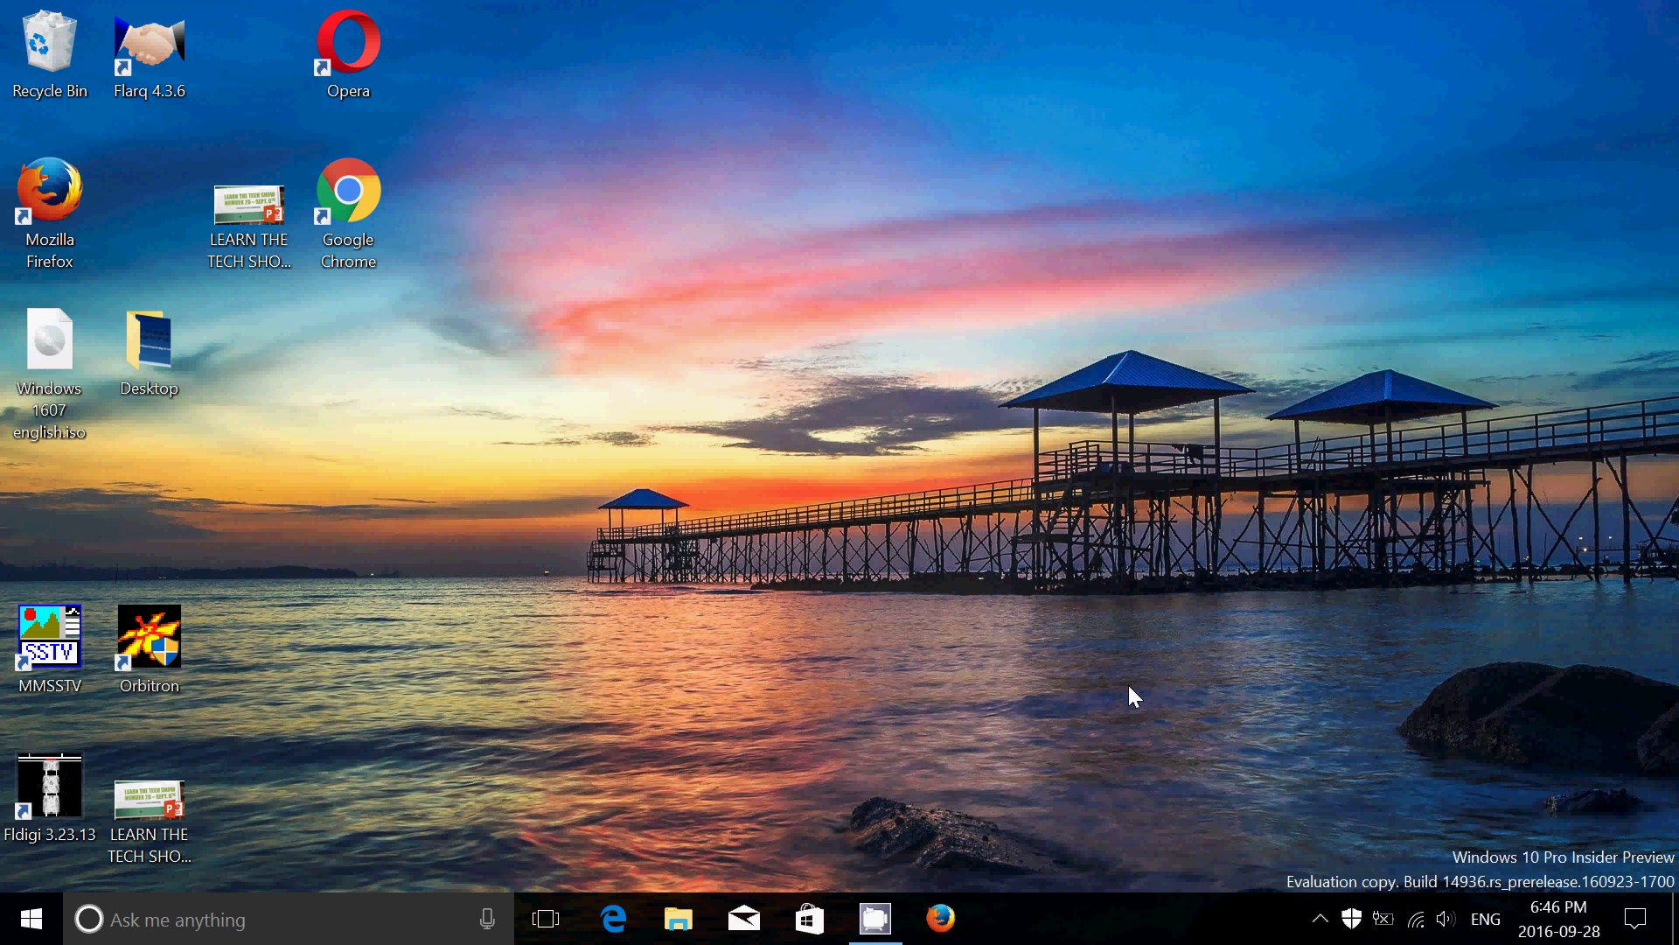
Step: Dismiss the Start menu, then open CamStudio from the hidden tray icons
click(30, 918)
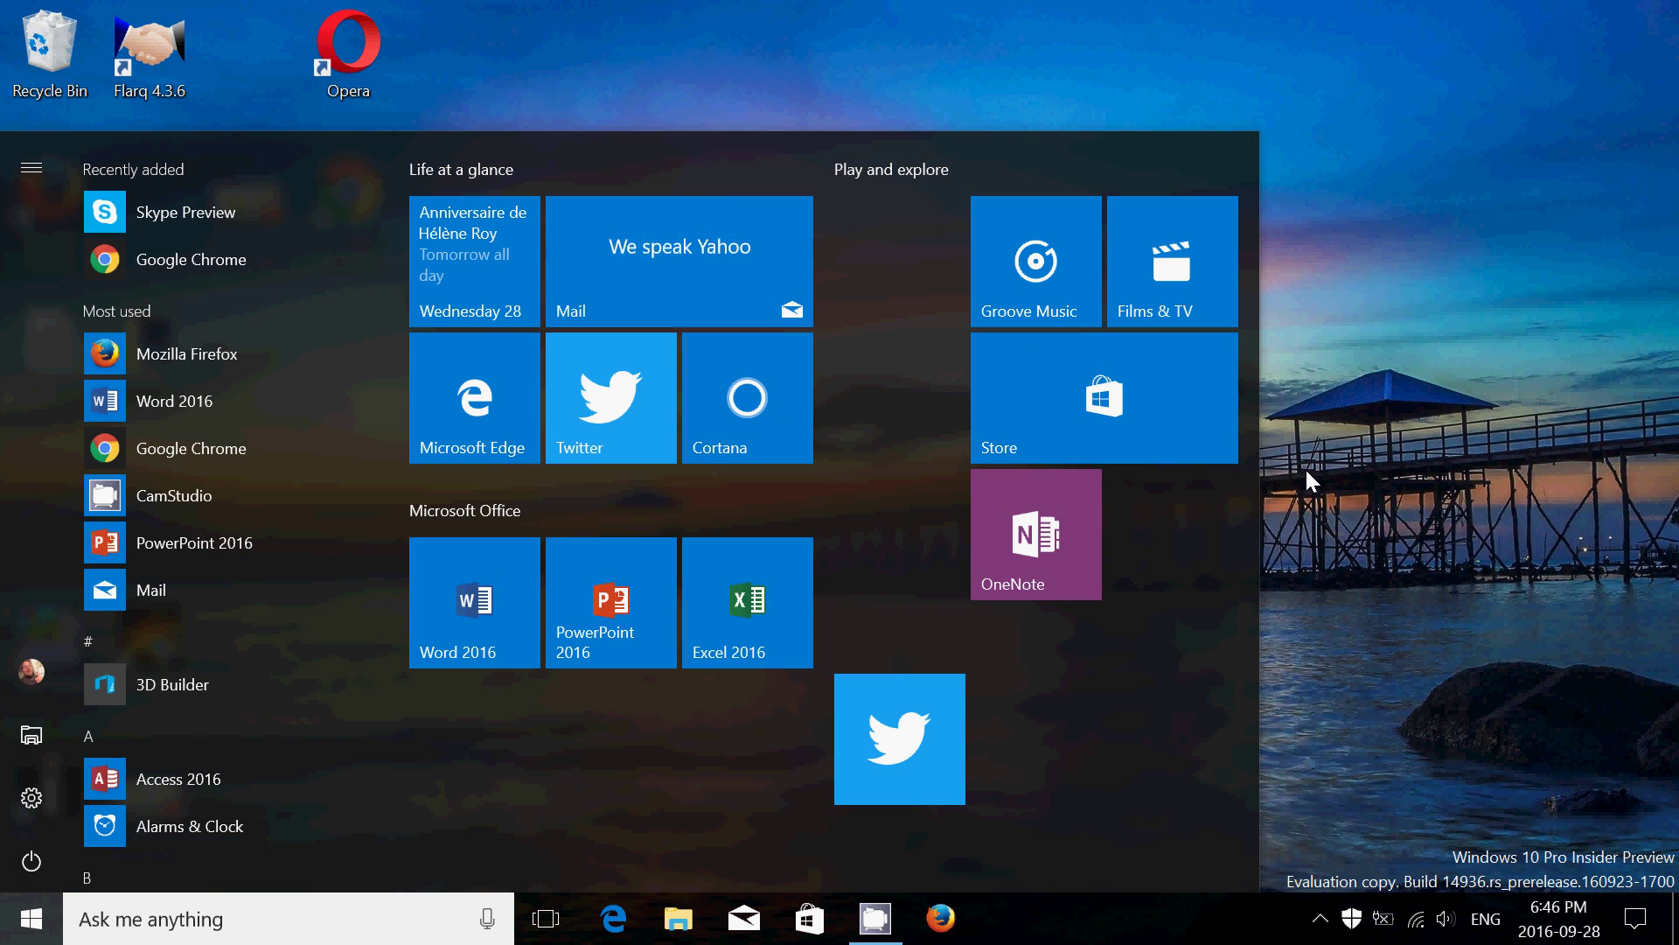
click(1305, 467)
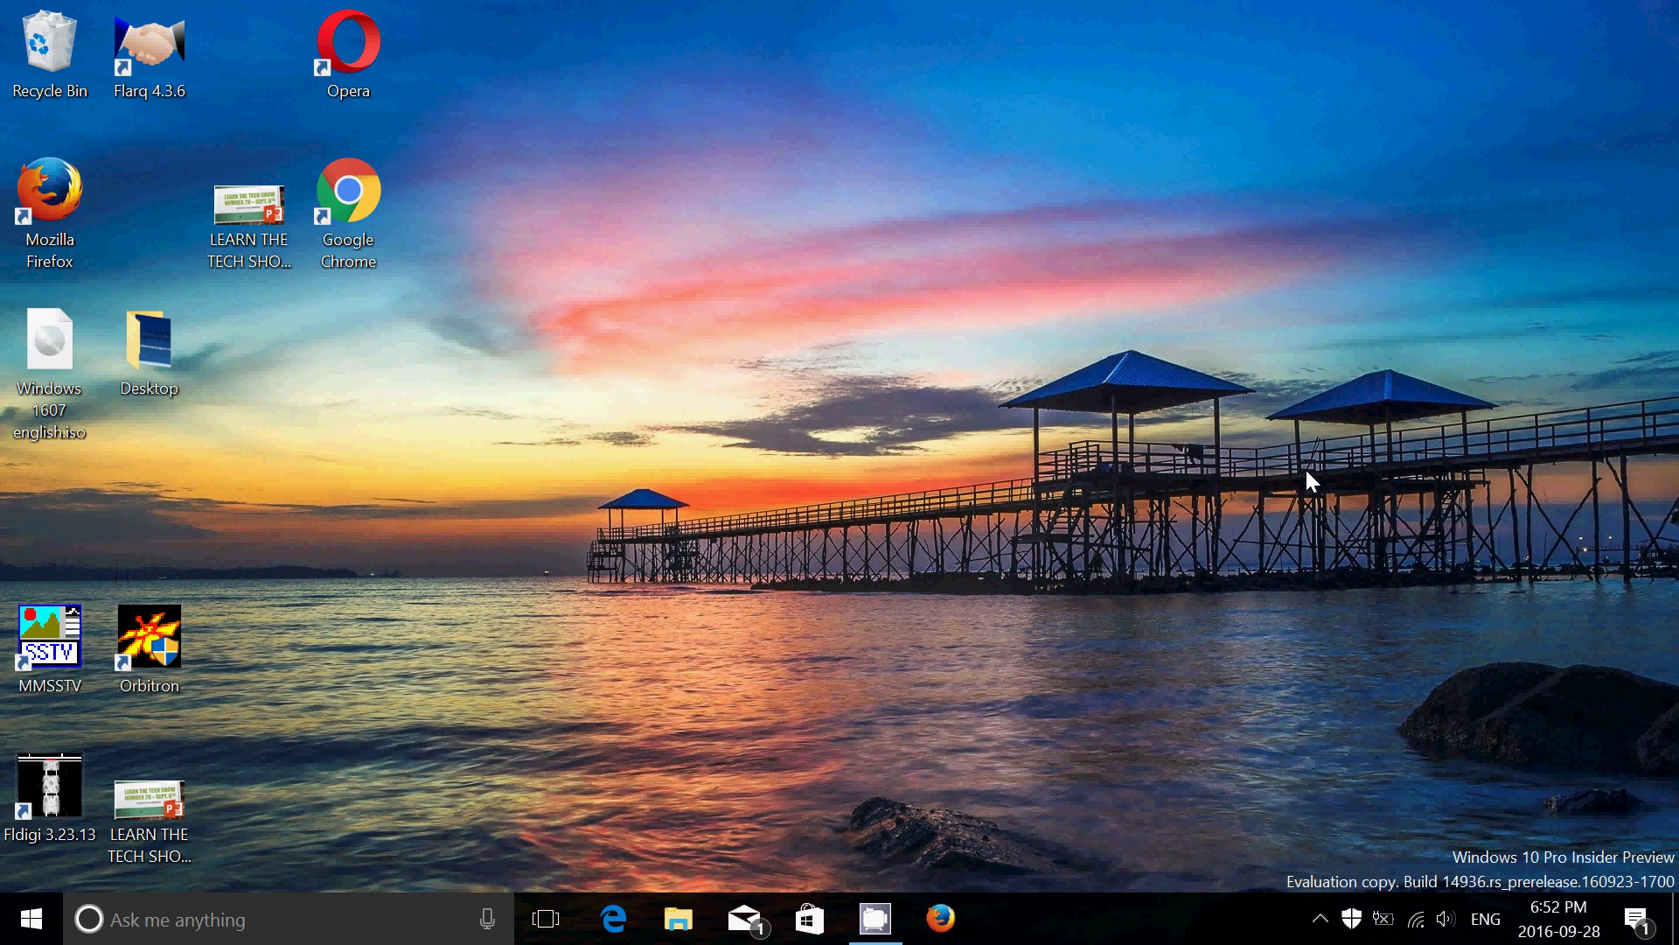
click(1320, 920)
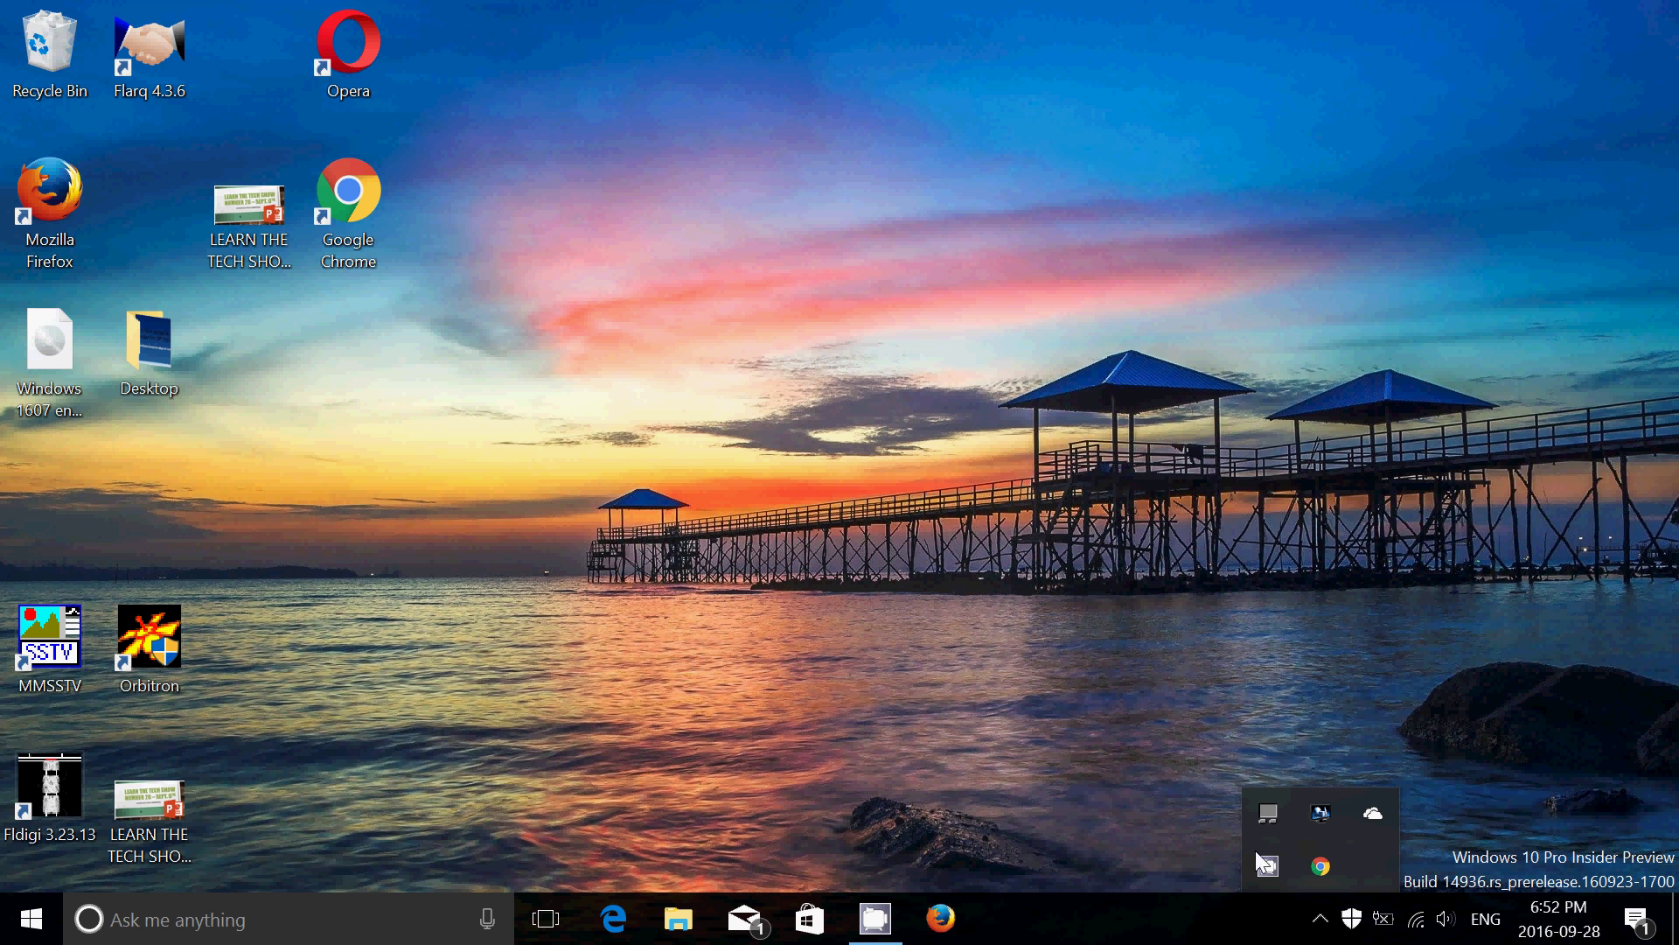
click(1269, 866)
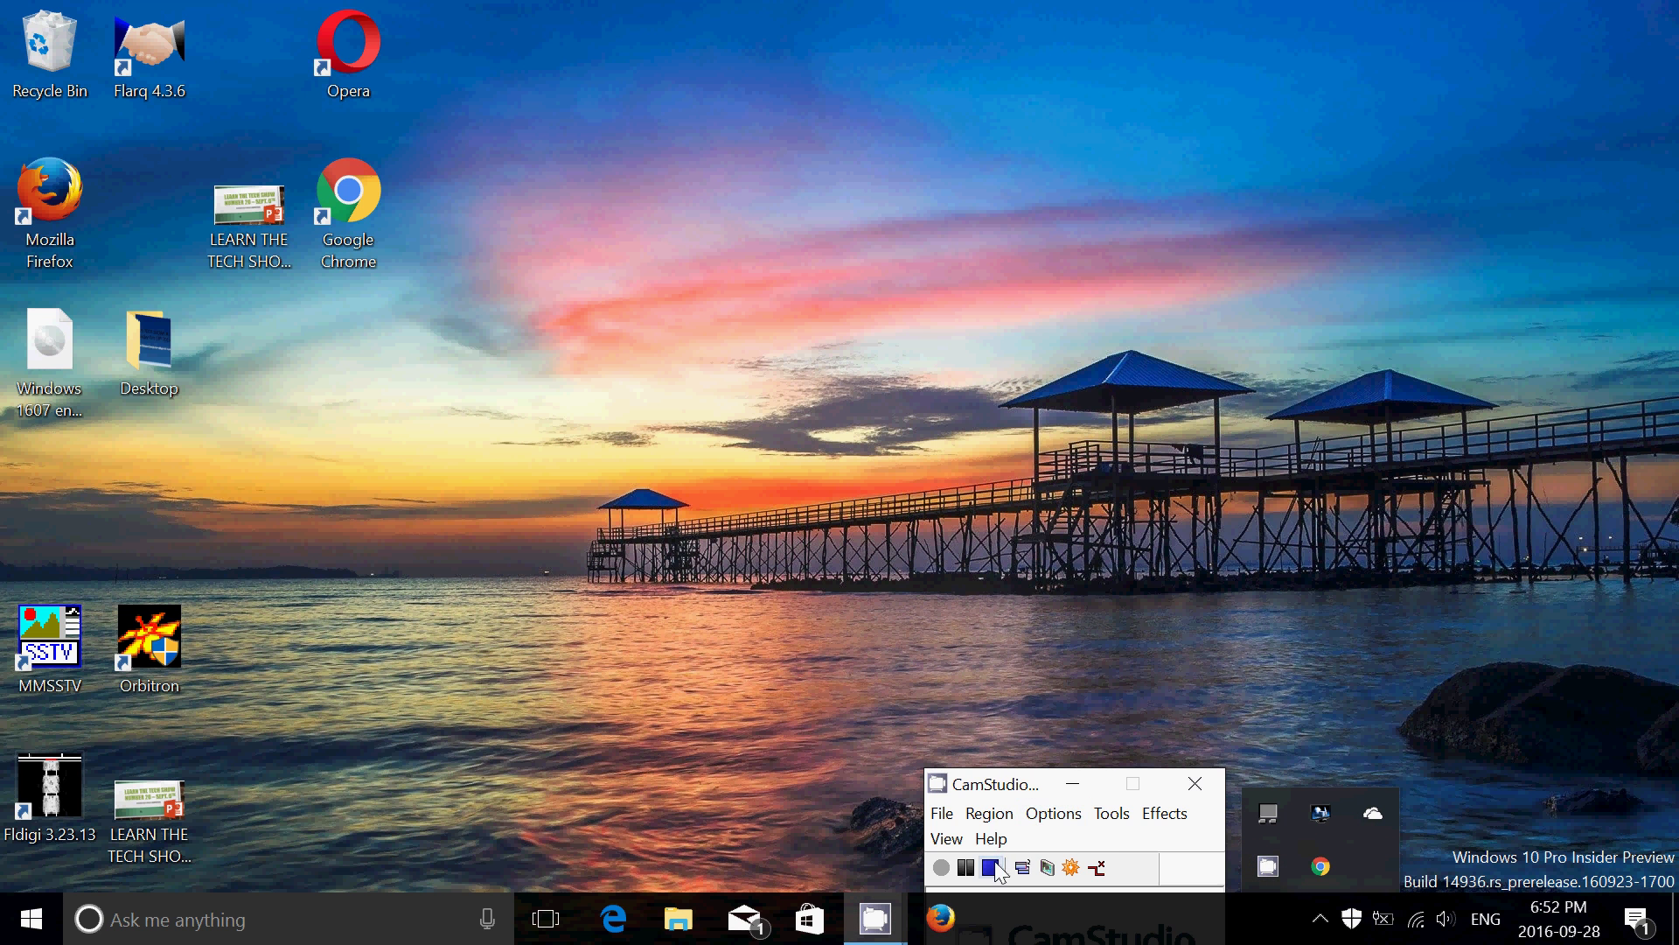